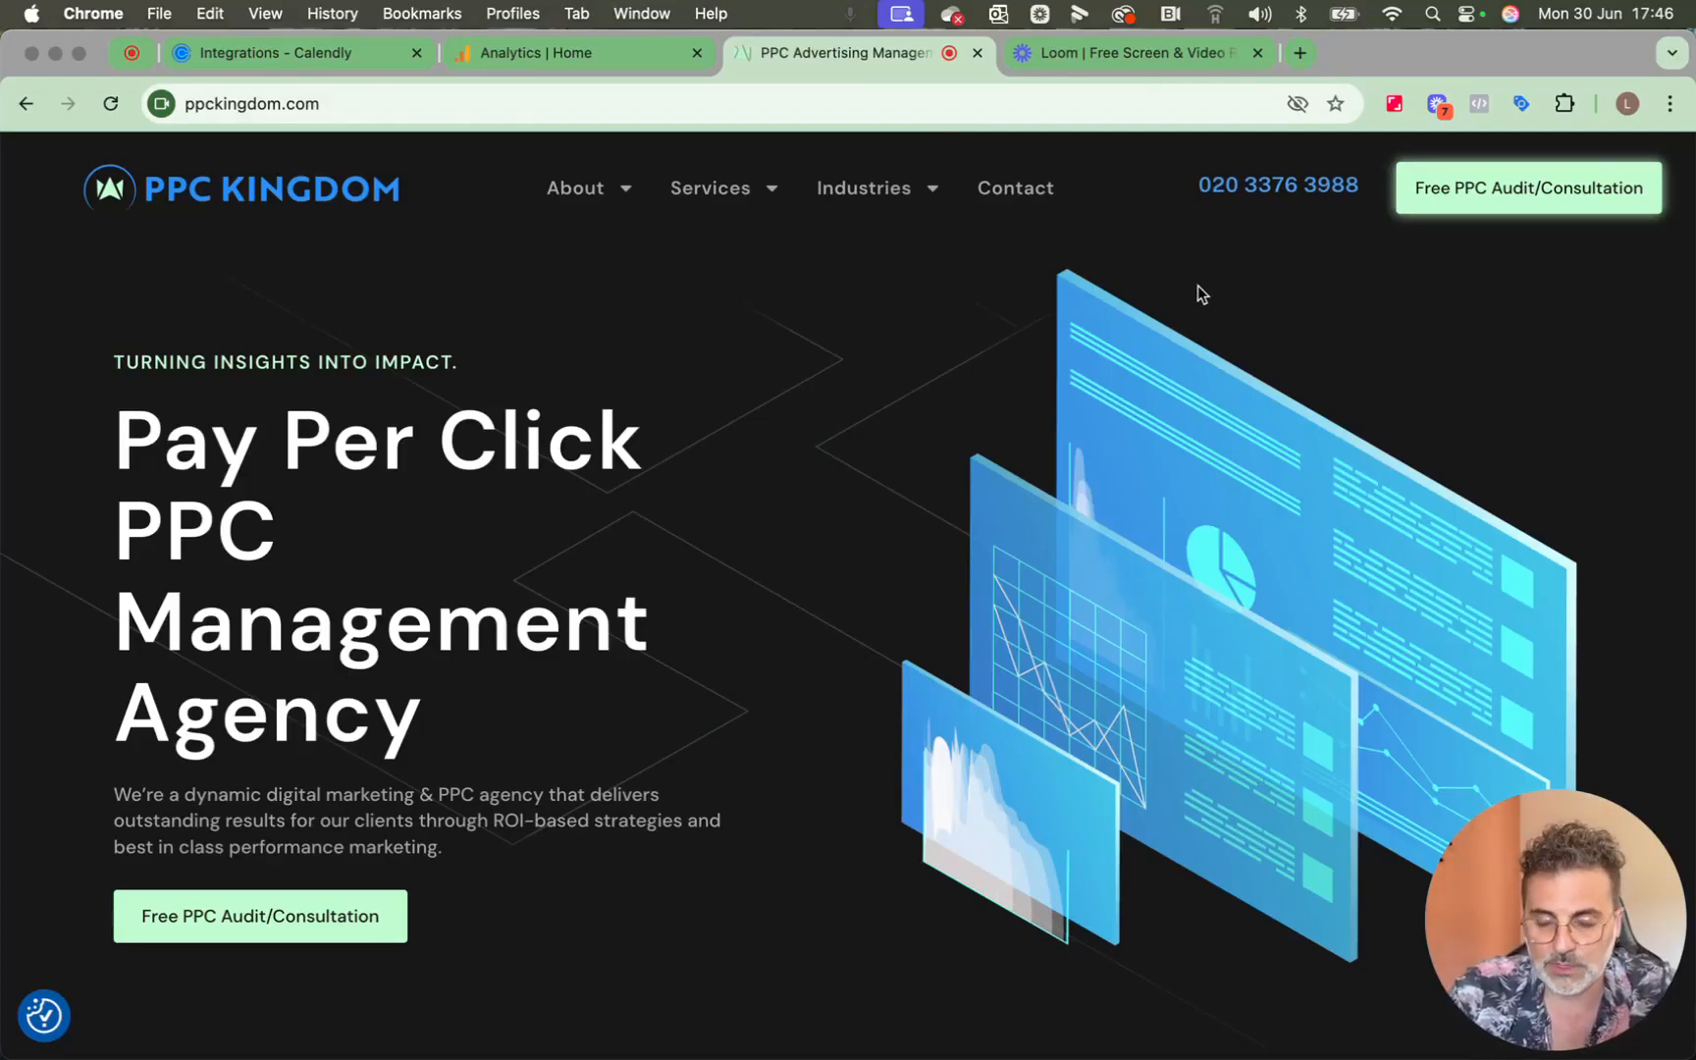
# Open the Free PPC Audit/Consultation page and examine its embedded Calendly booking widget.
pyautogui.click(1439, 208)
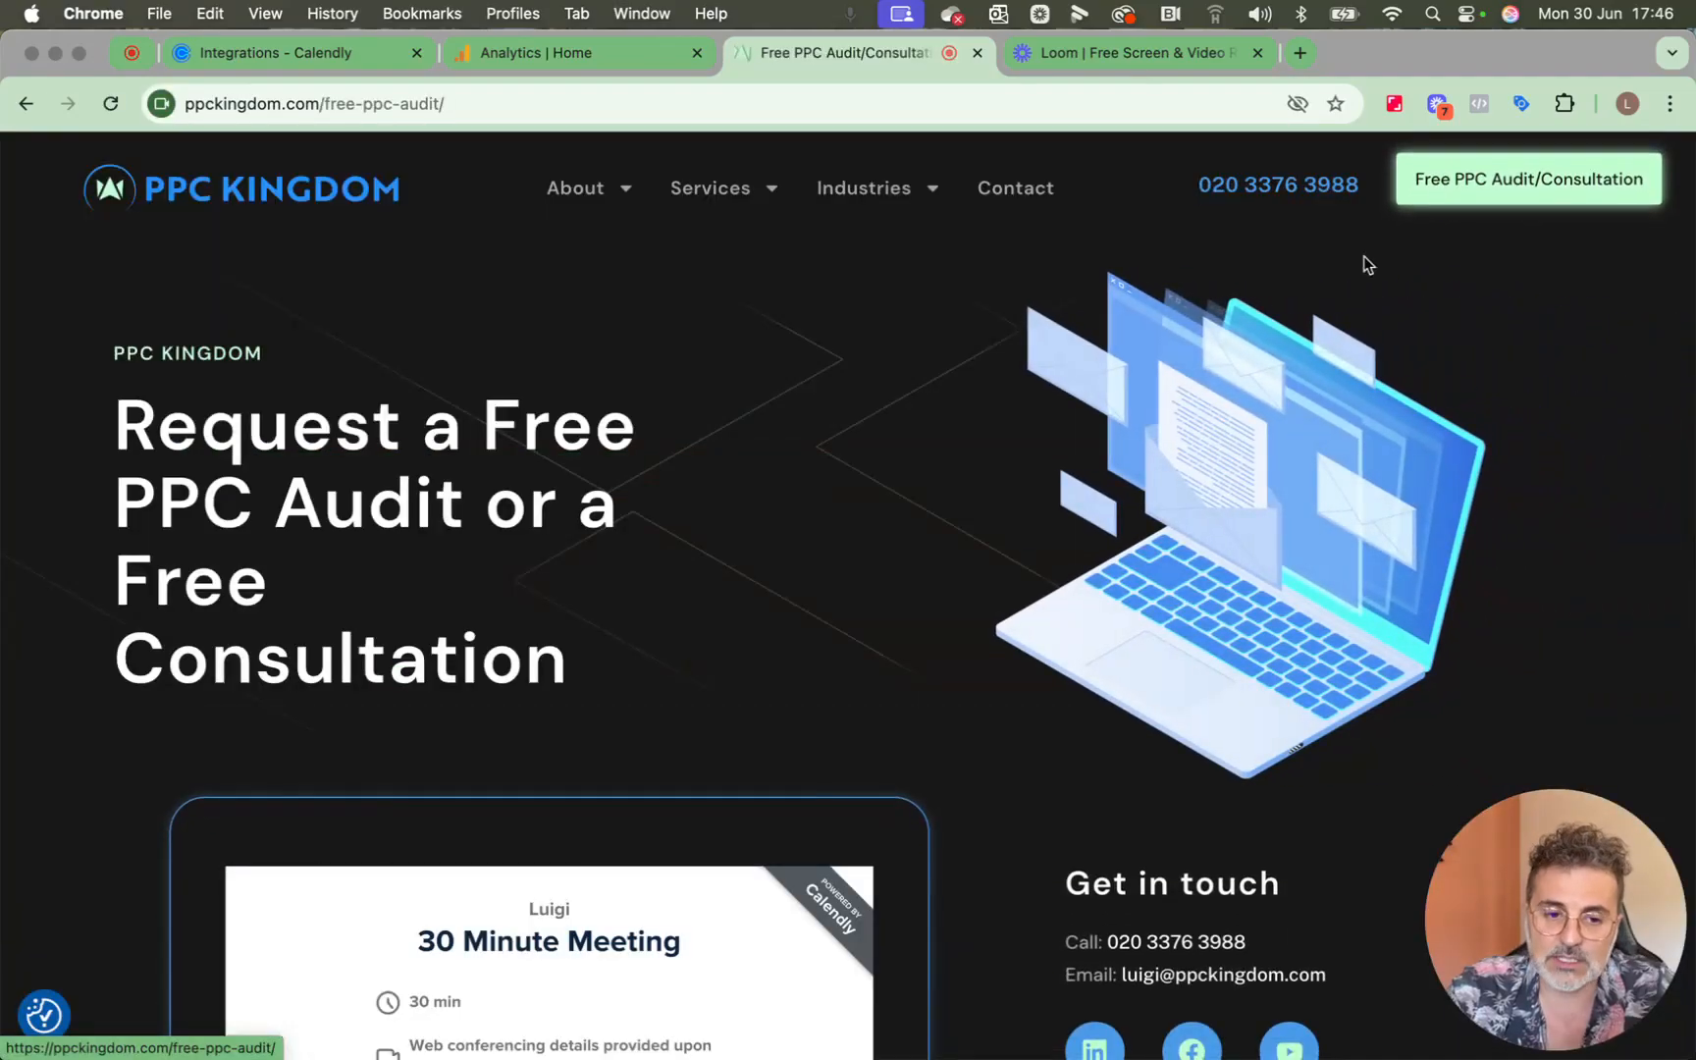
pyautogui.scroll(-3, 709, 482)
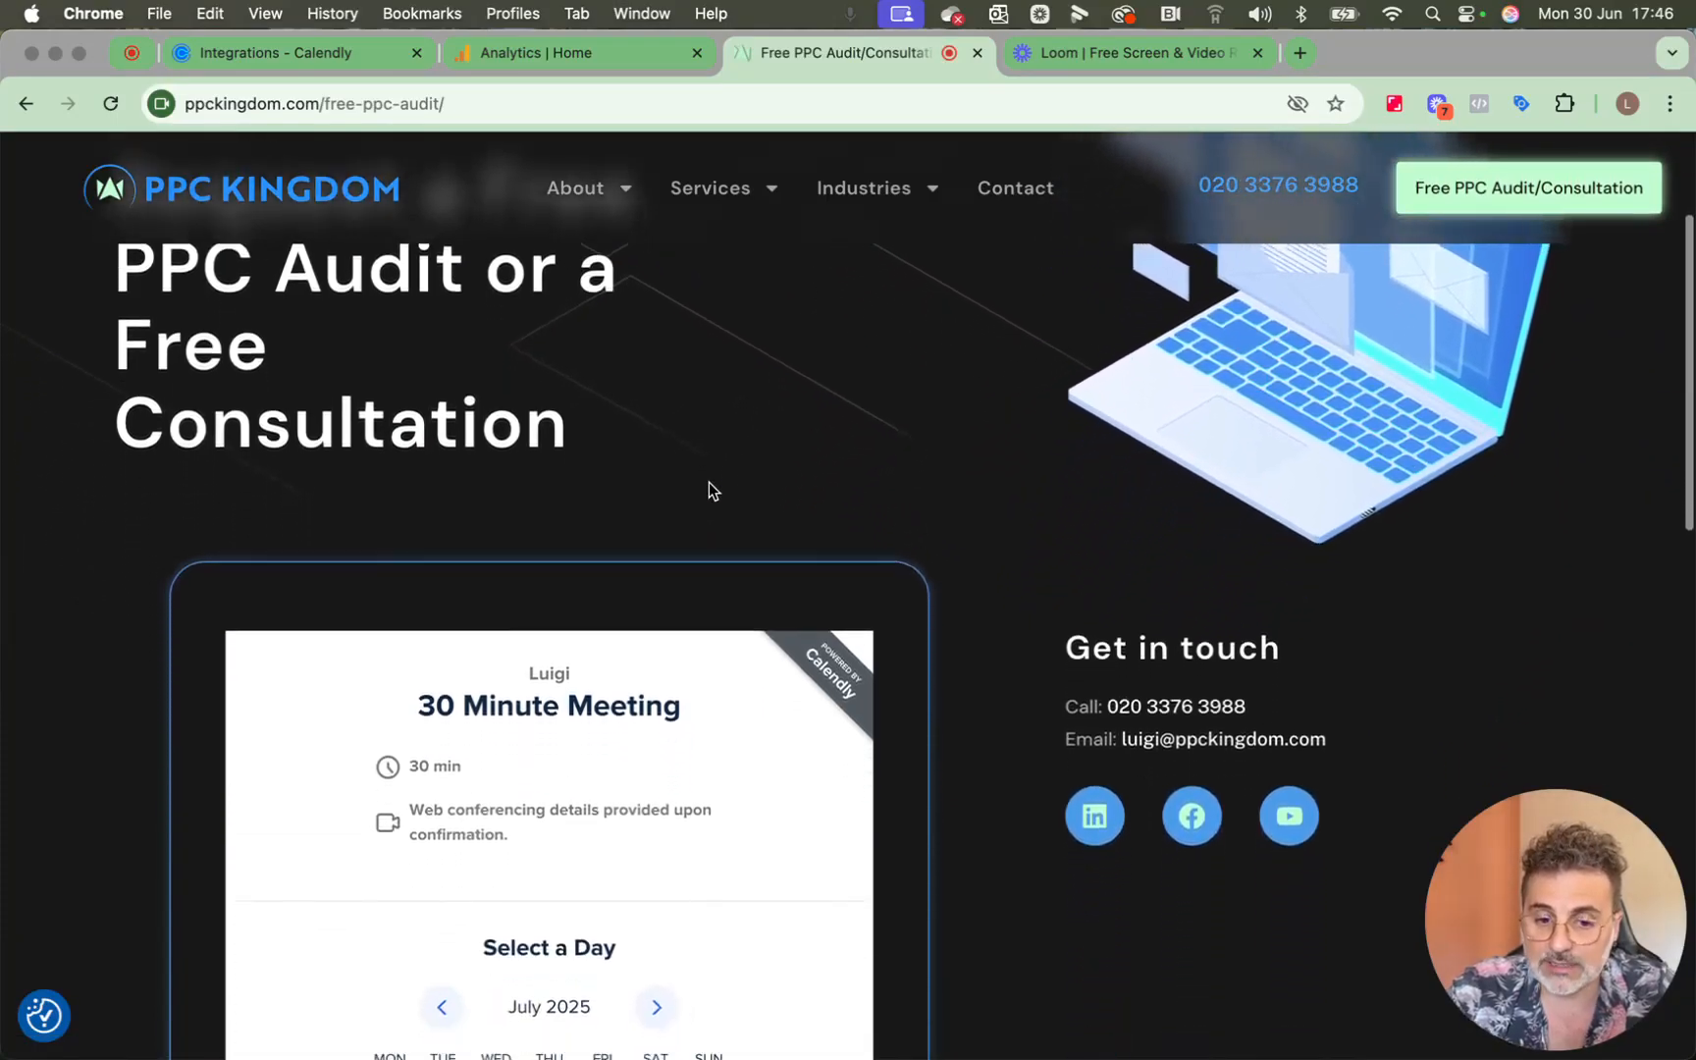
pyautogui.scroll(-3, 709, 482)
# Switch to the Calendly account, visit the public calendly.com site and open its Integrations page.
pyautogui.press('super+1')
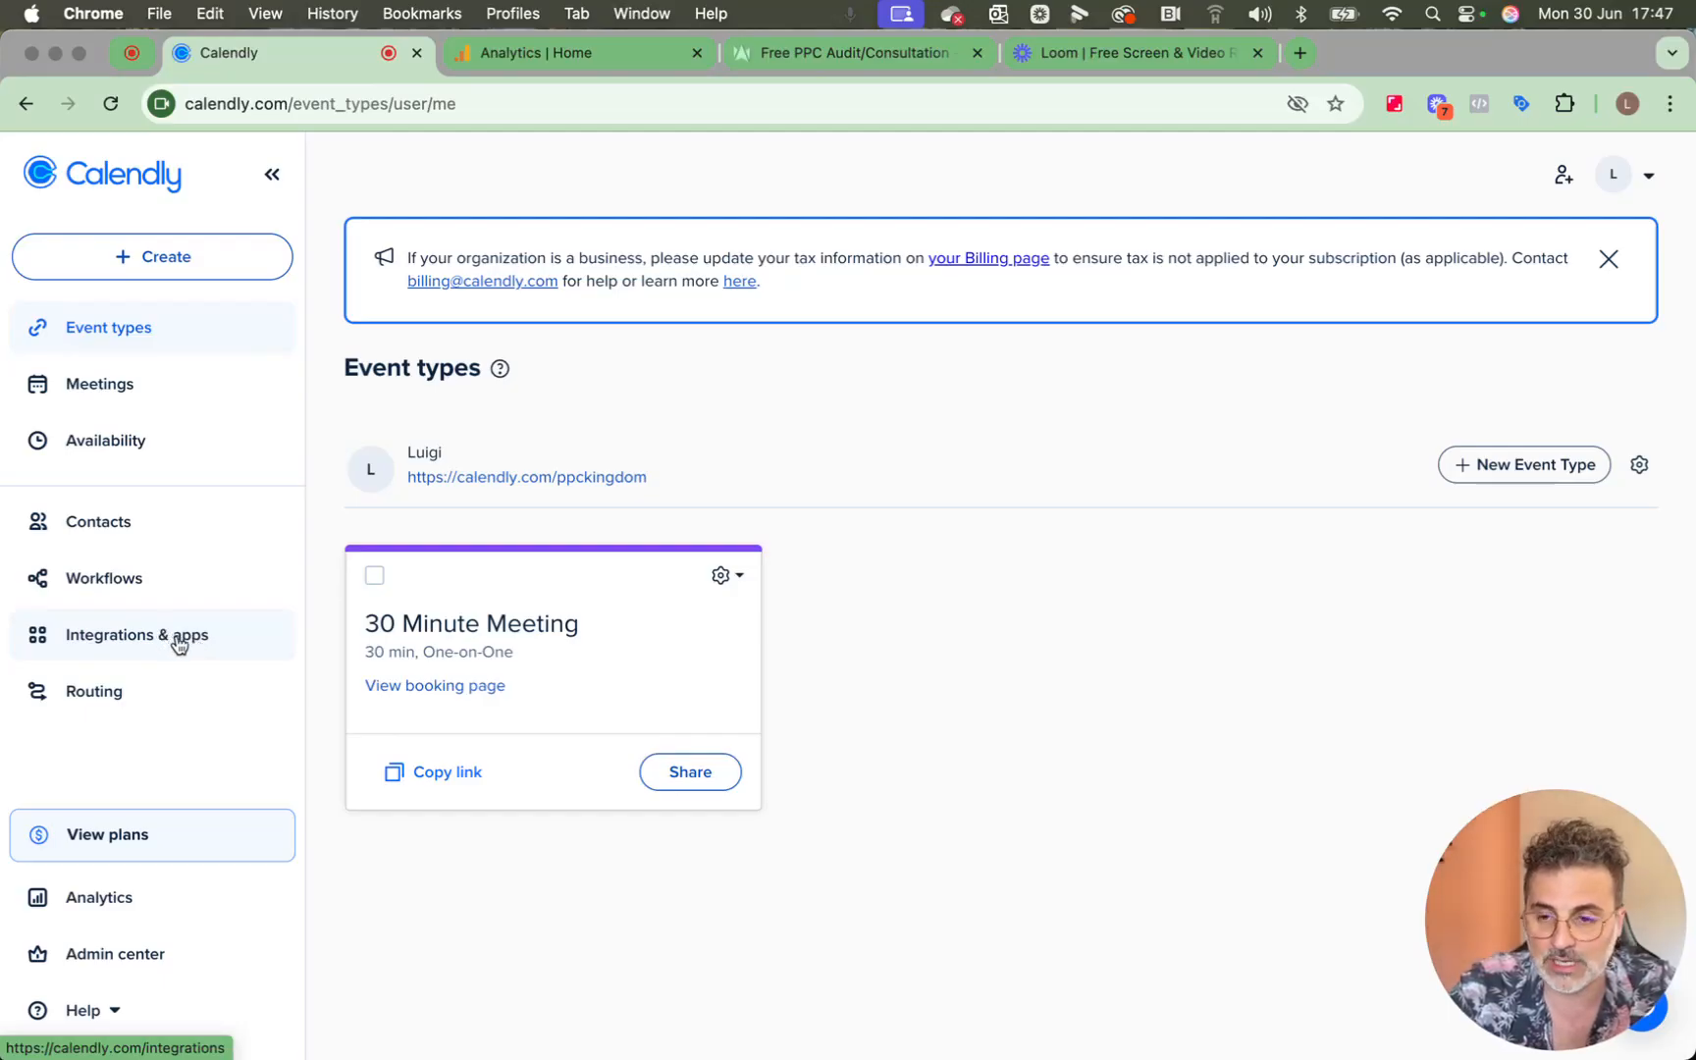
pyautogui.click(1643, 186)
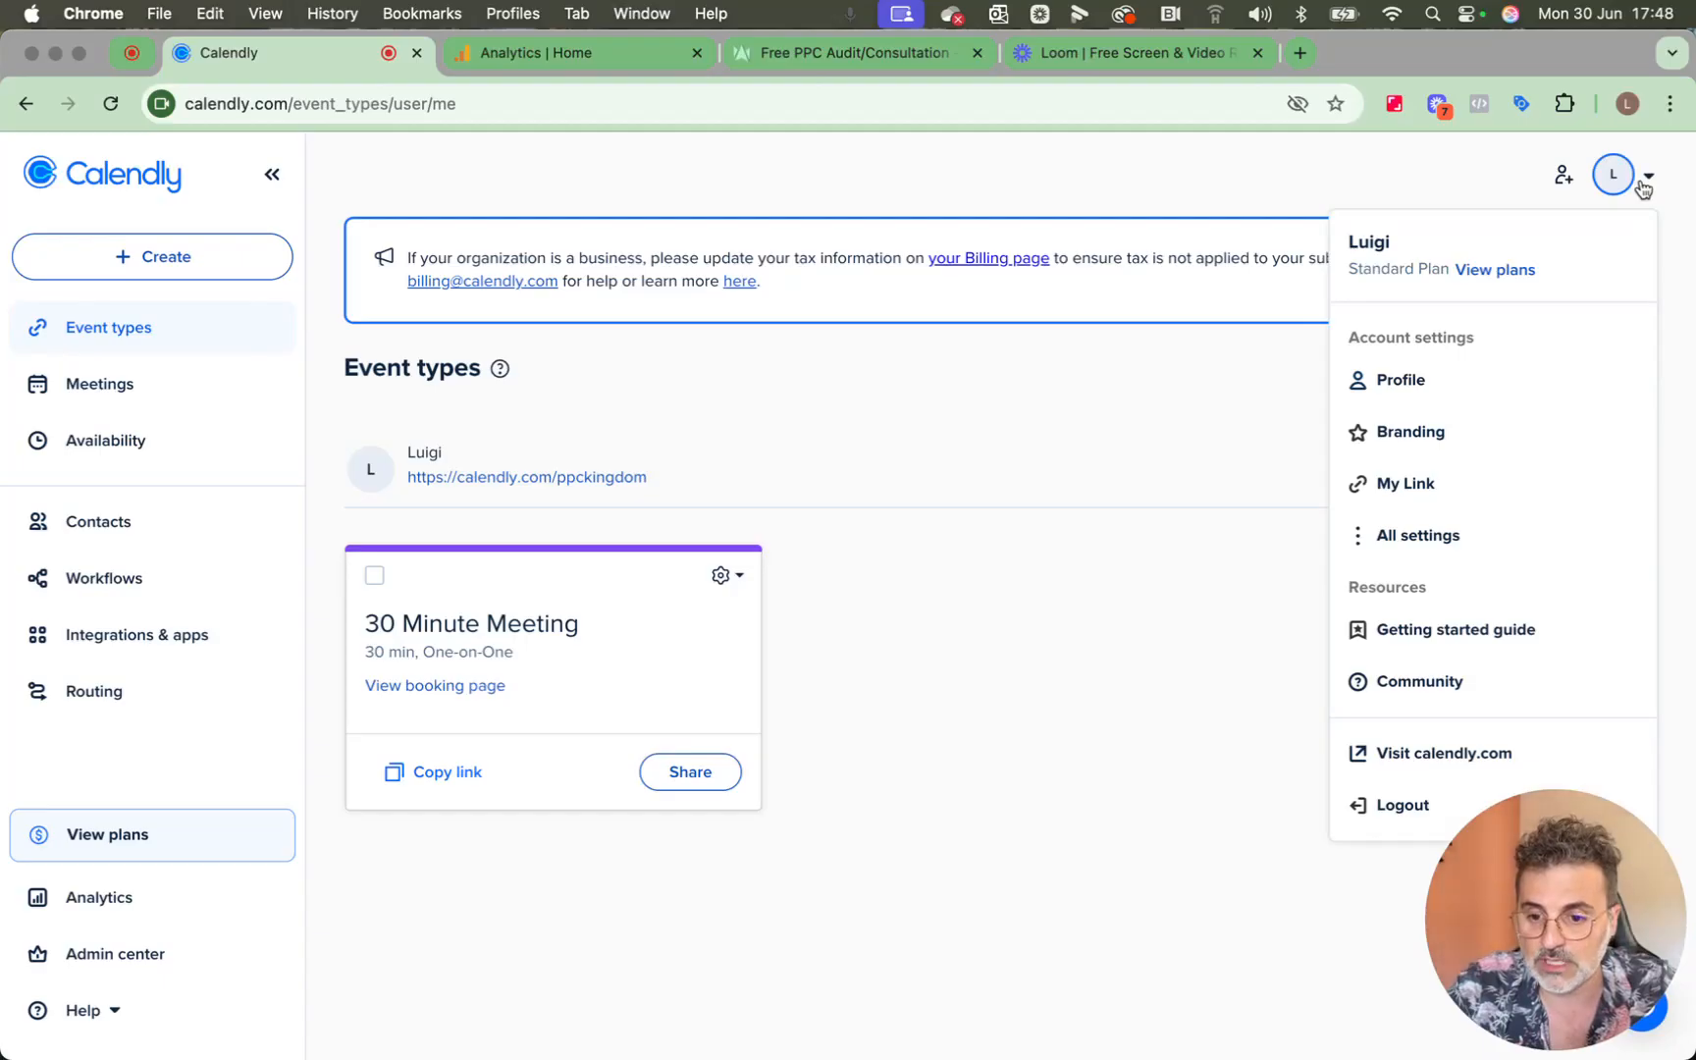
pyautogui.click(1502, 752)
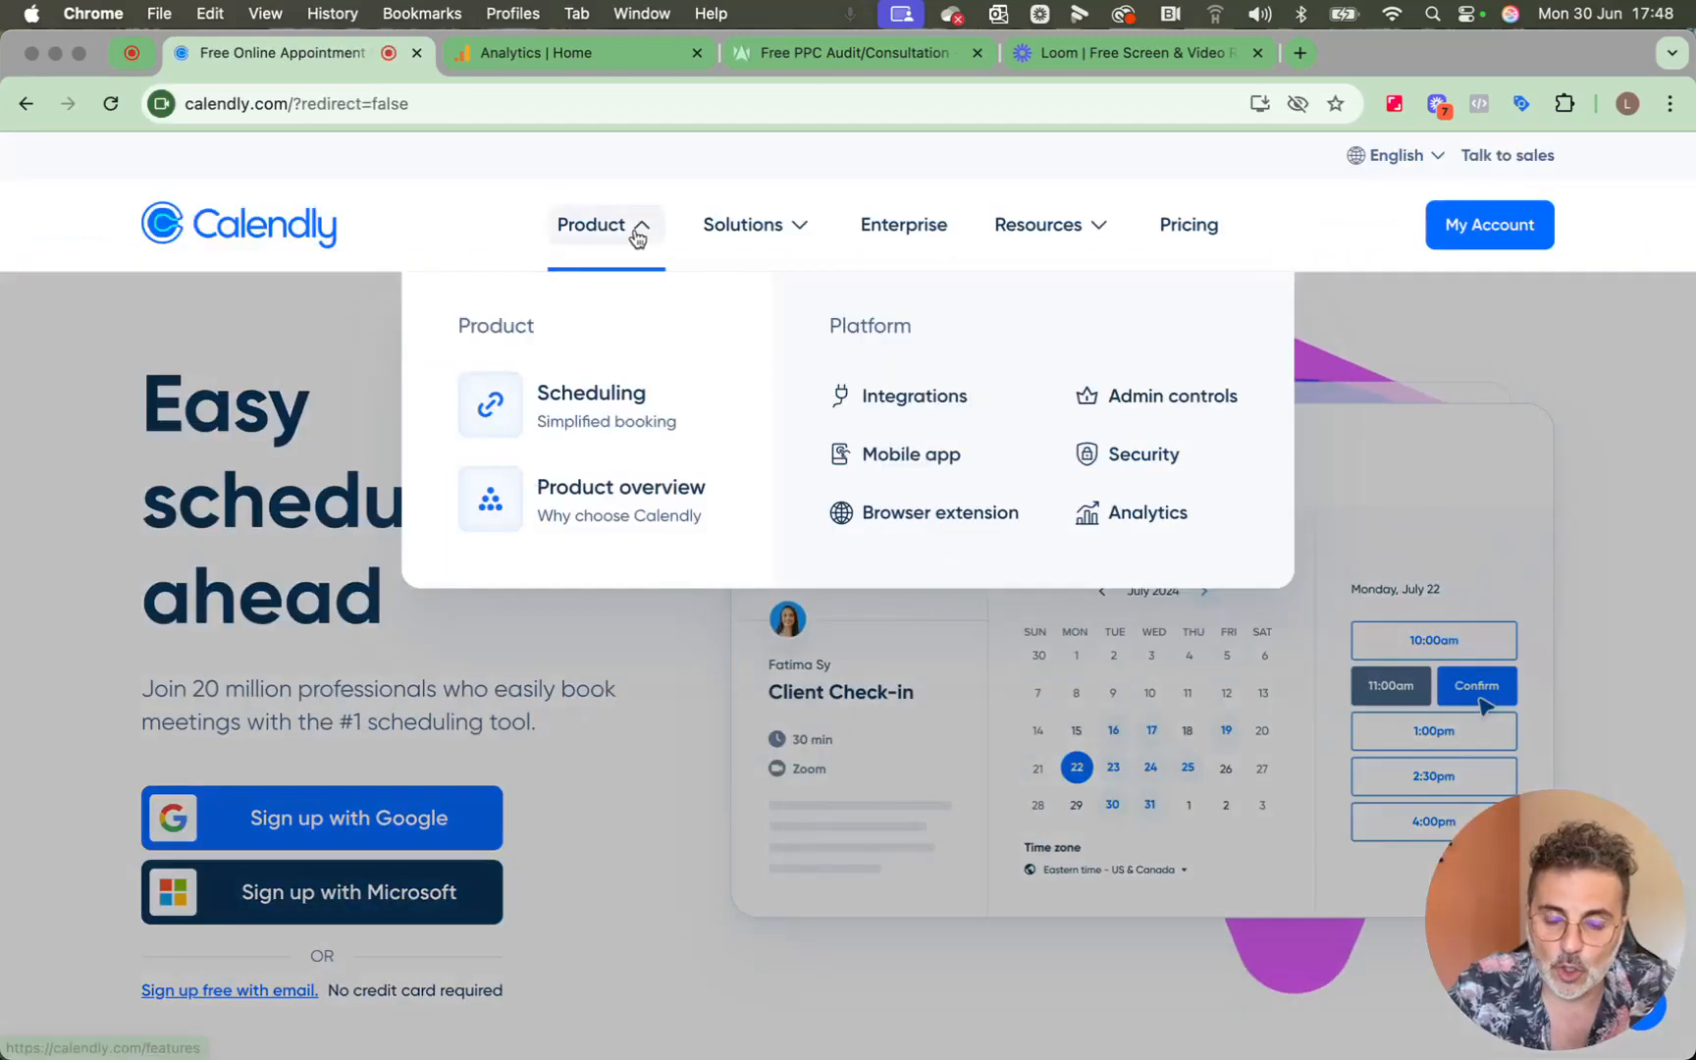
pyautogui.click(638, 236)
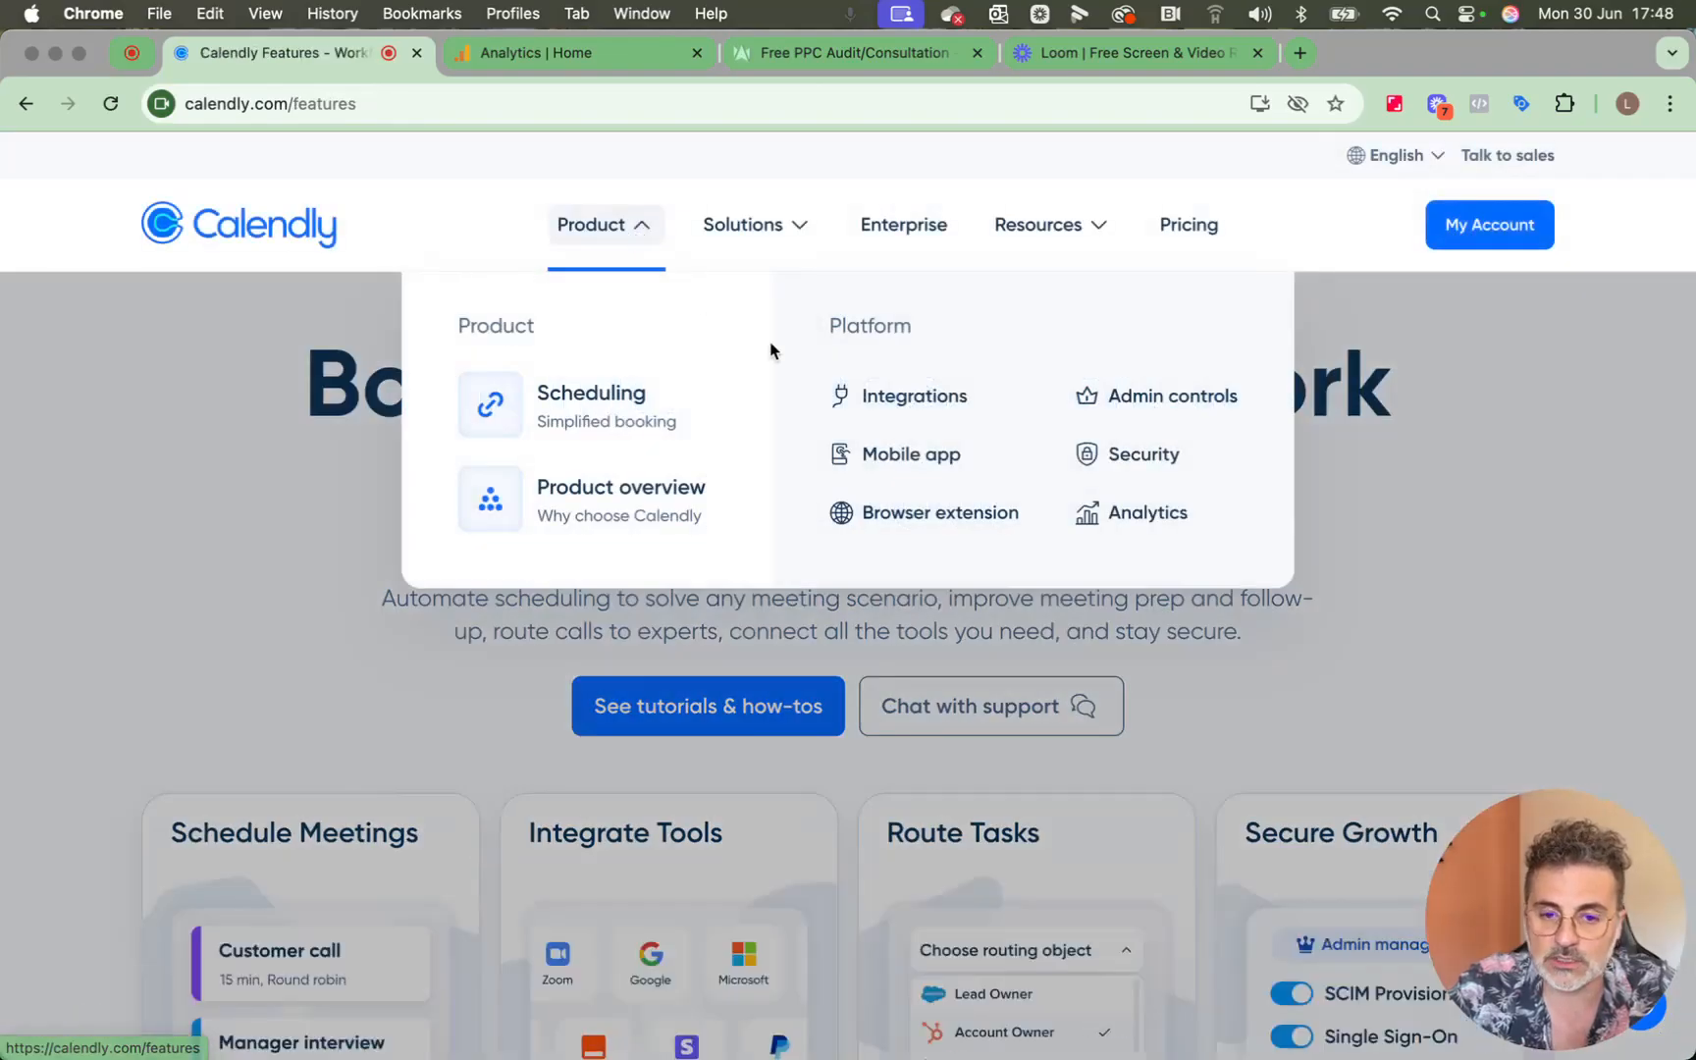
pyautogui.click(868, 395)
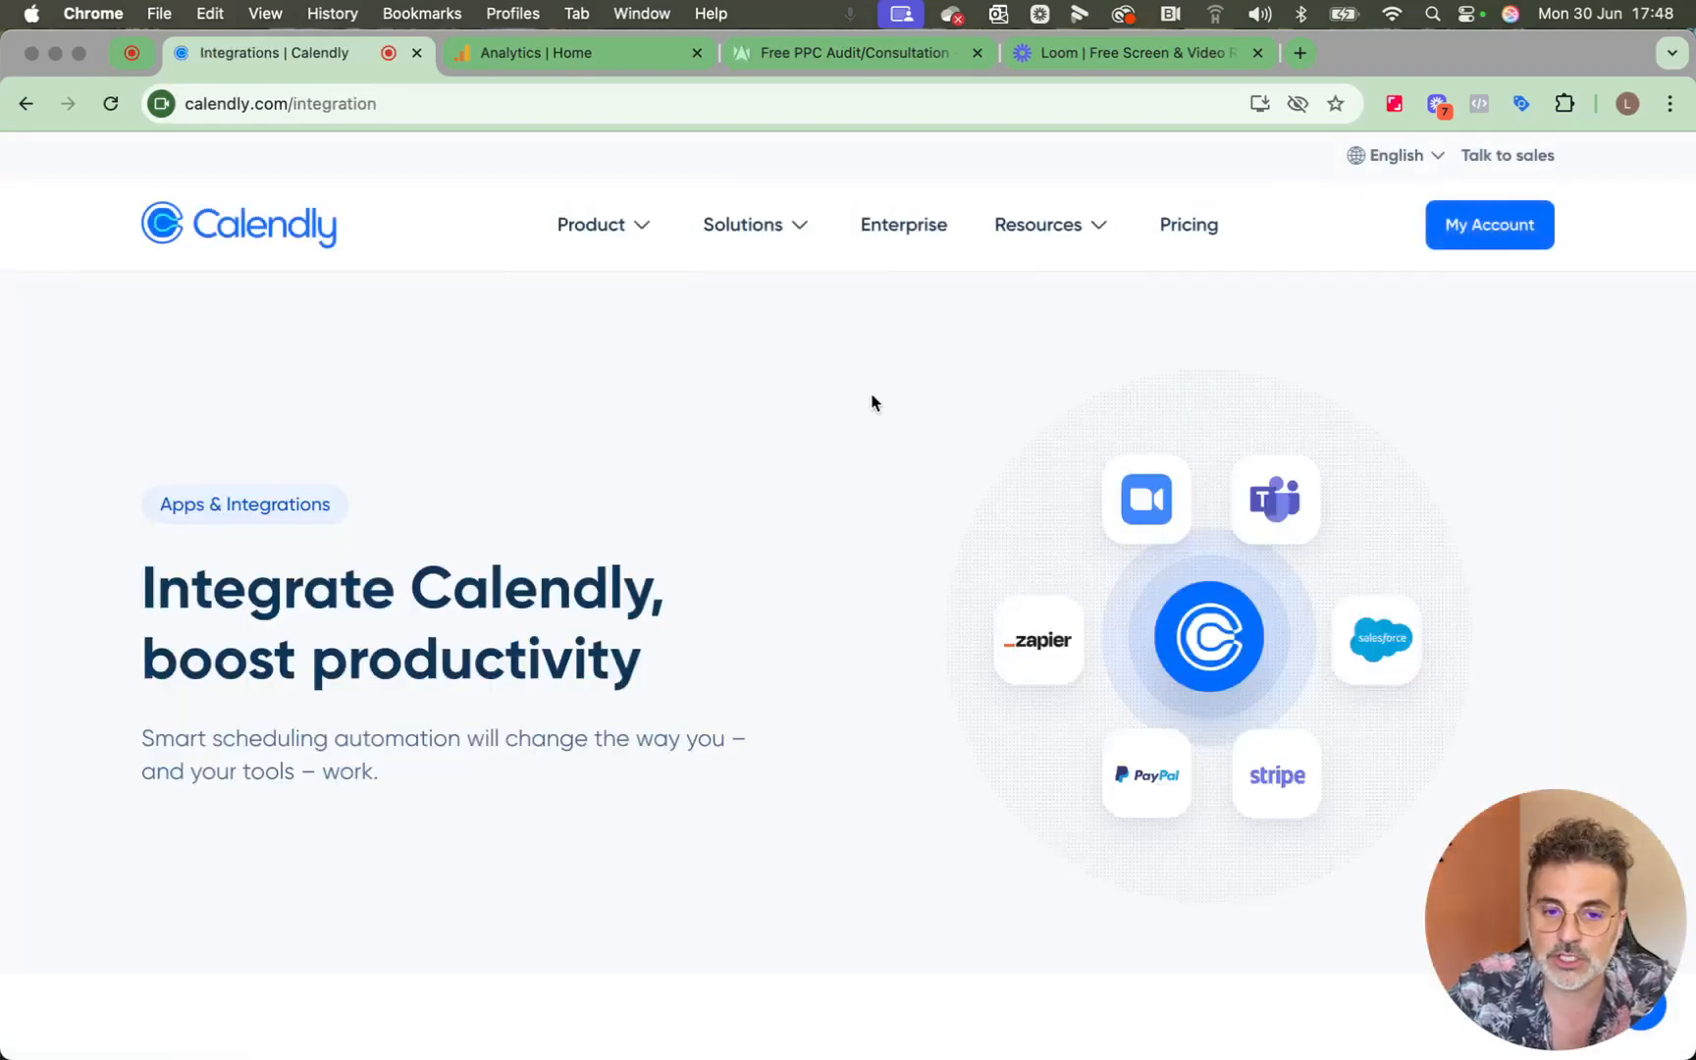
# Find Google Analytics in the Calendly integrations directory and choose to add the integration.
pyautogui.scroll(-5, 874, 621)
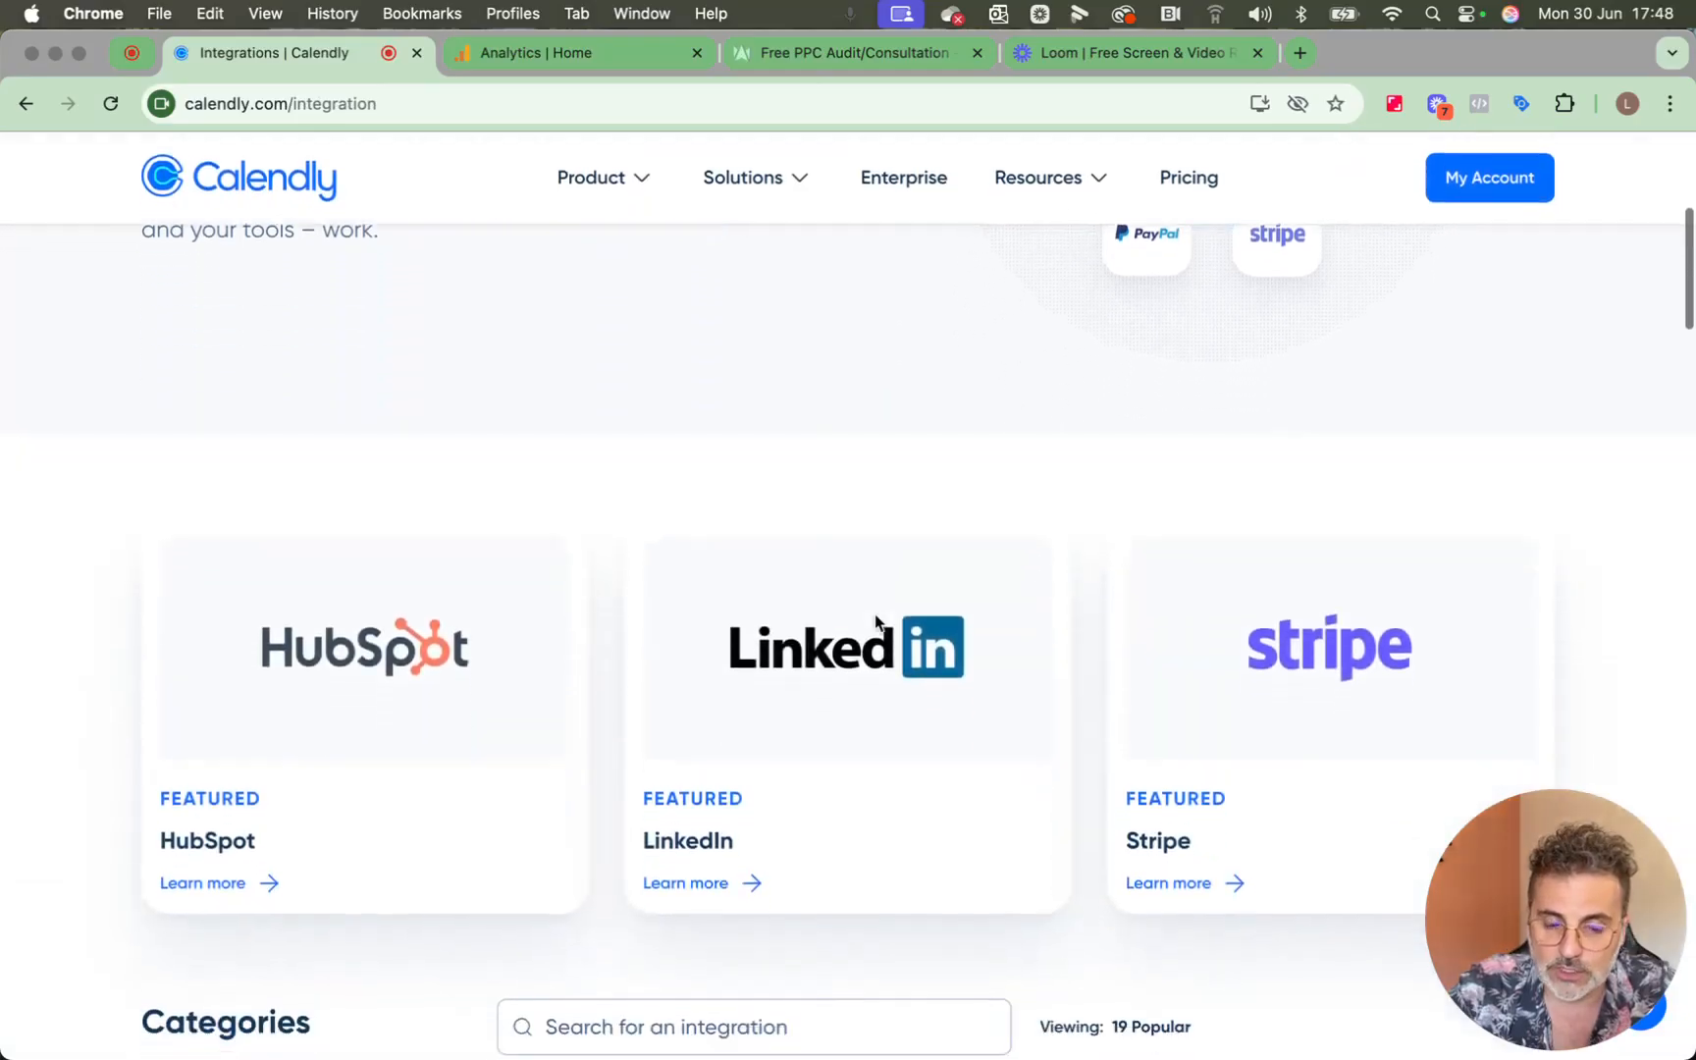
pyautogui.scroll(-10, 876, 621)
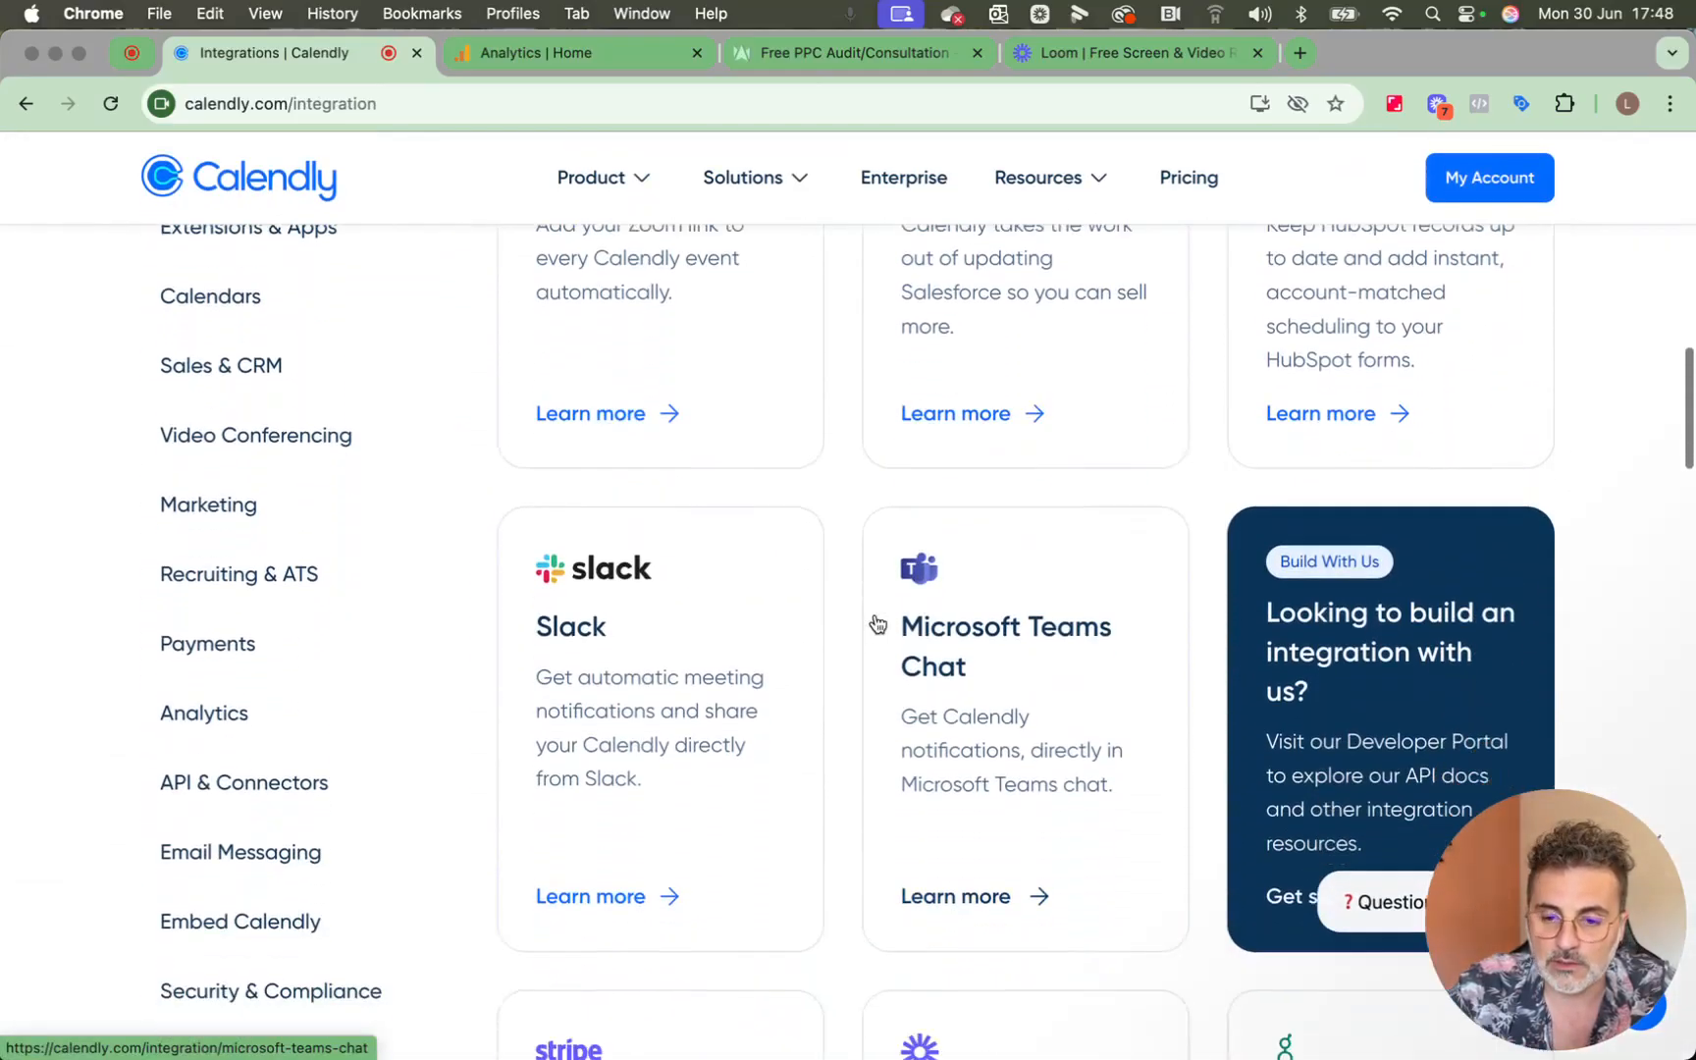
pyautogui.scroll(-12, 876, 623)
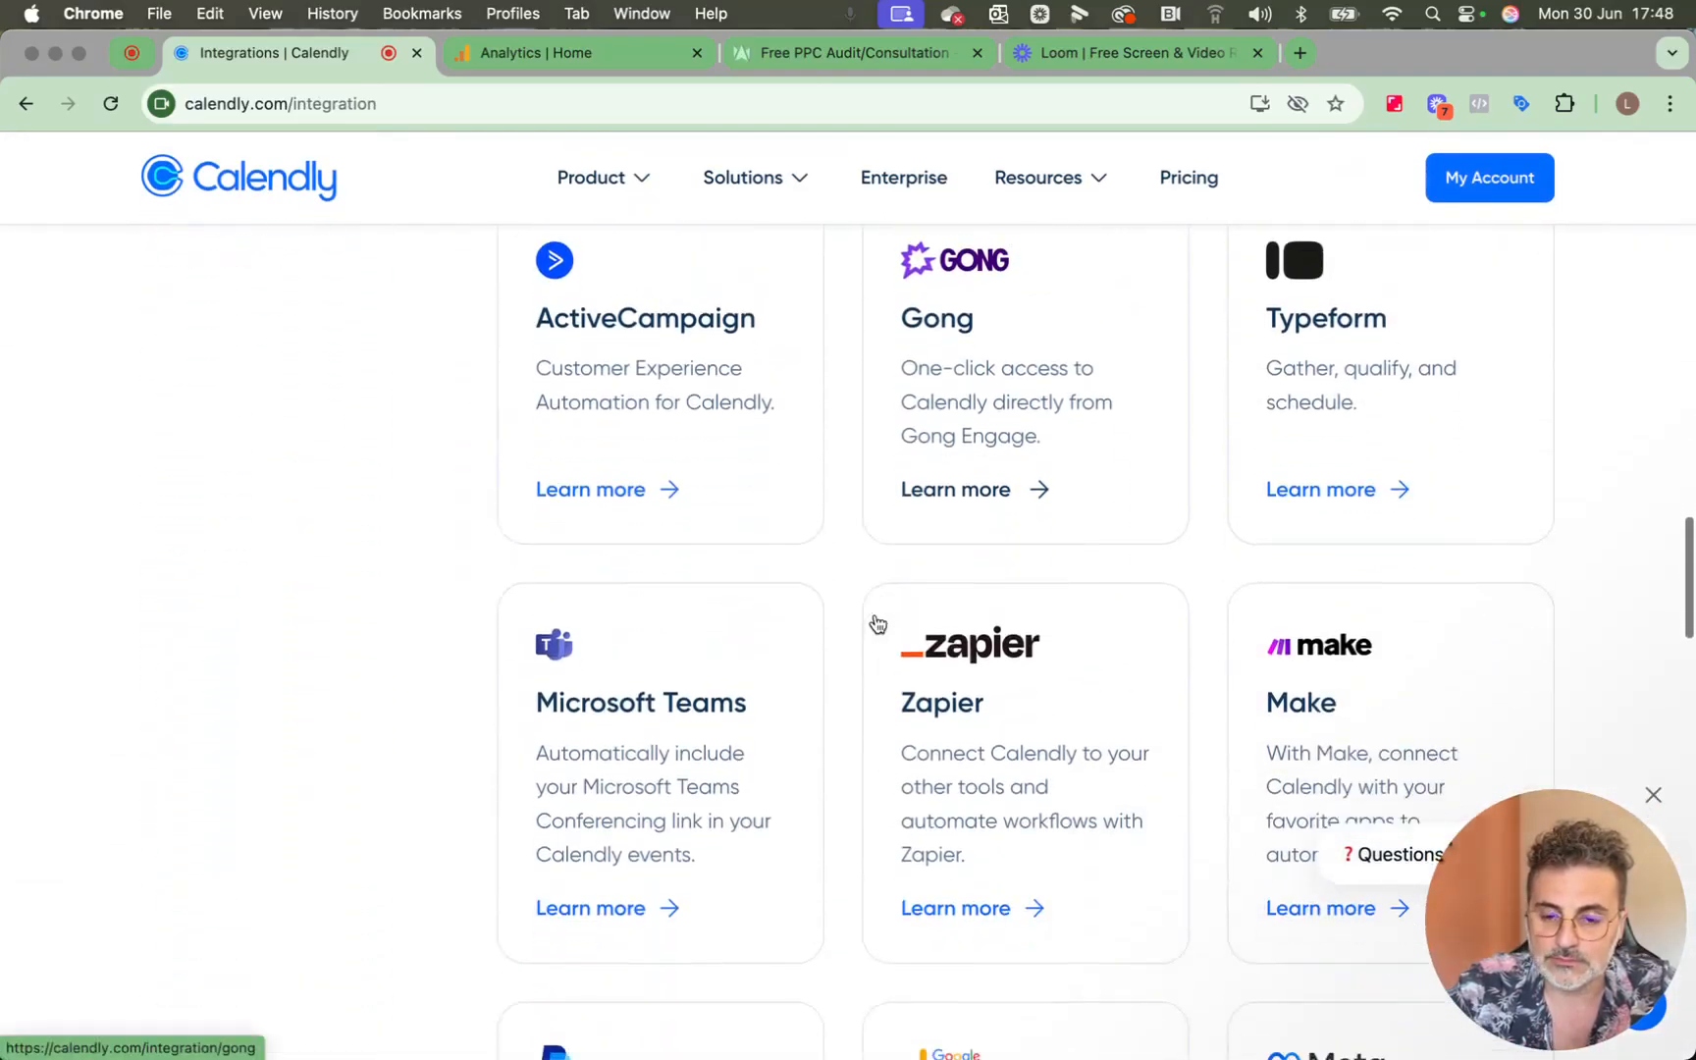
pyautogui.scroll(-6, 876, 623)
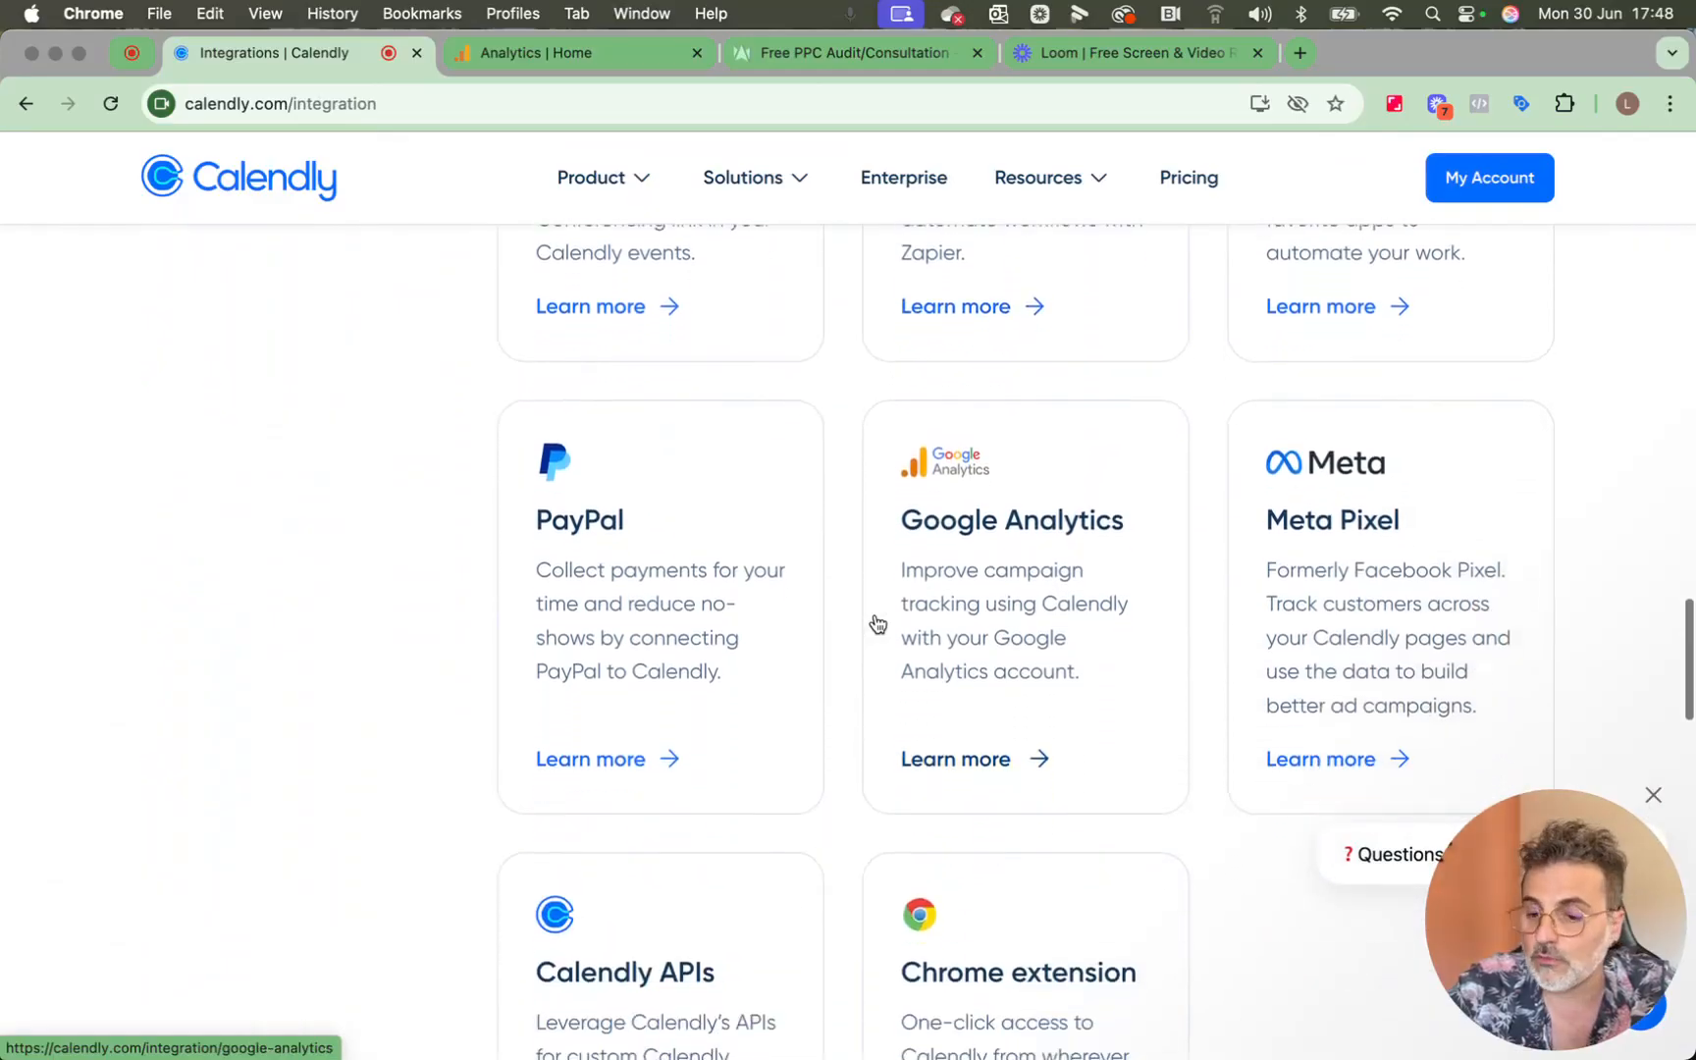
pyautogui.click(1030, 589)
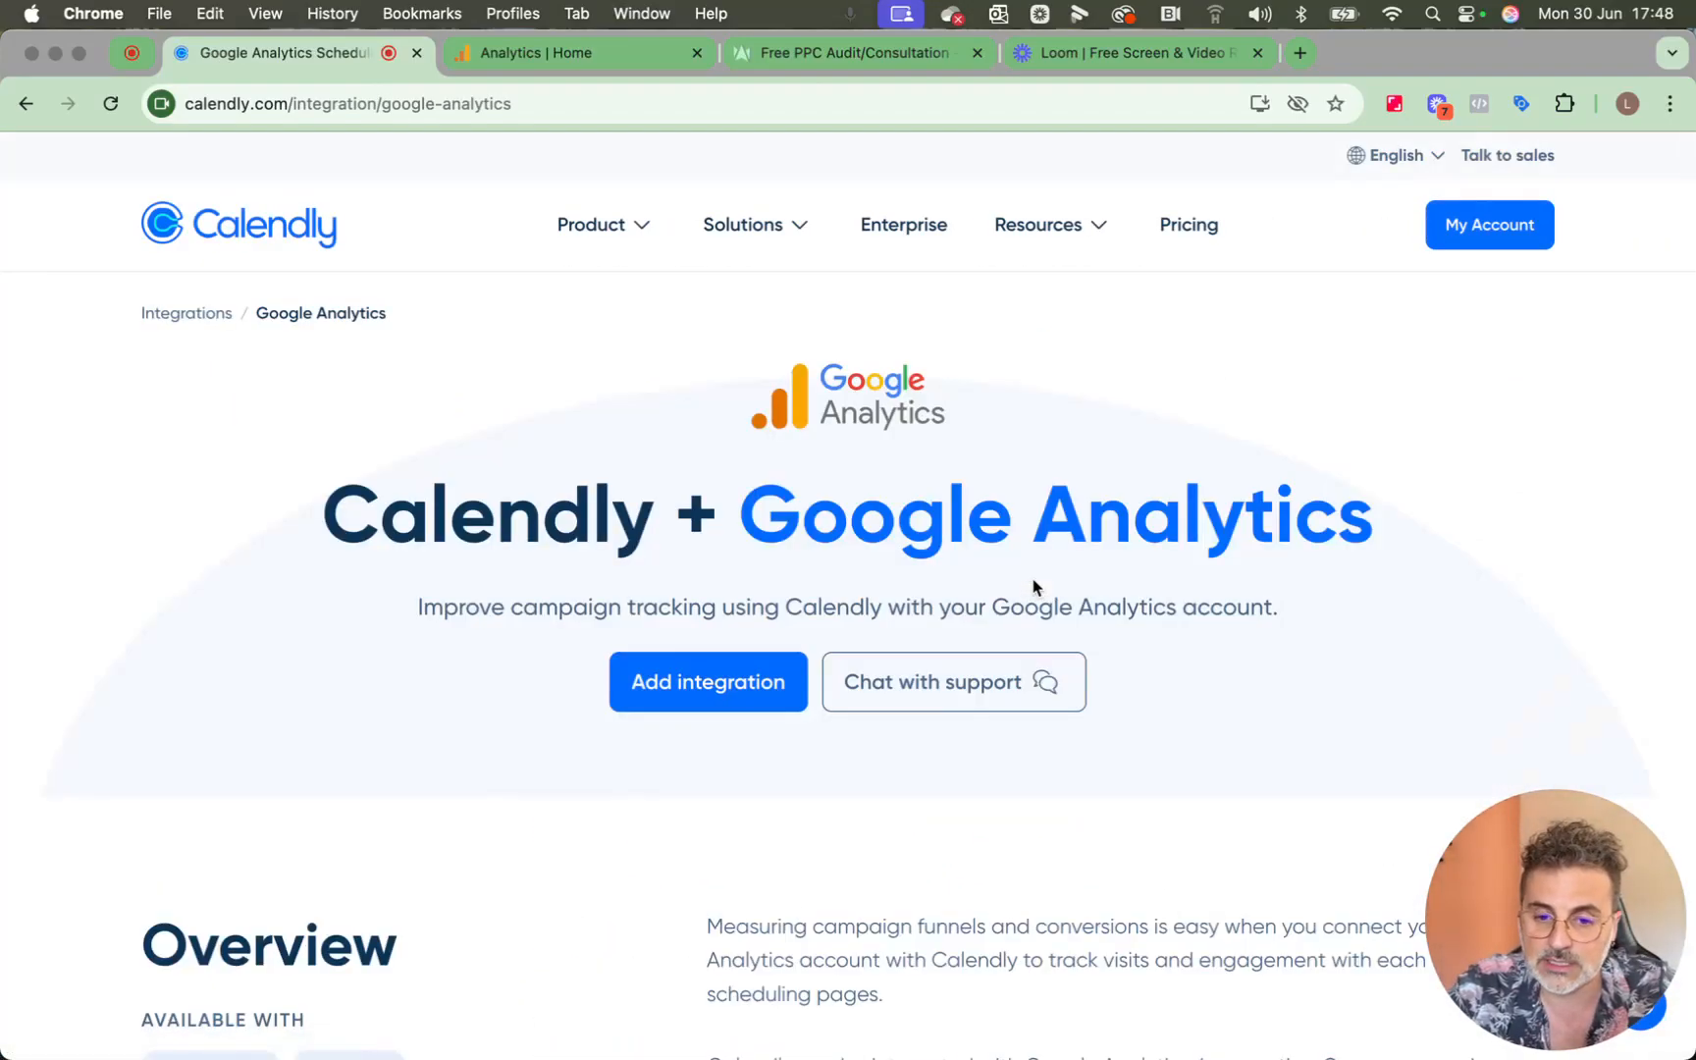
pyautogui.click(762, 685)
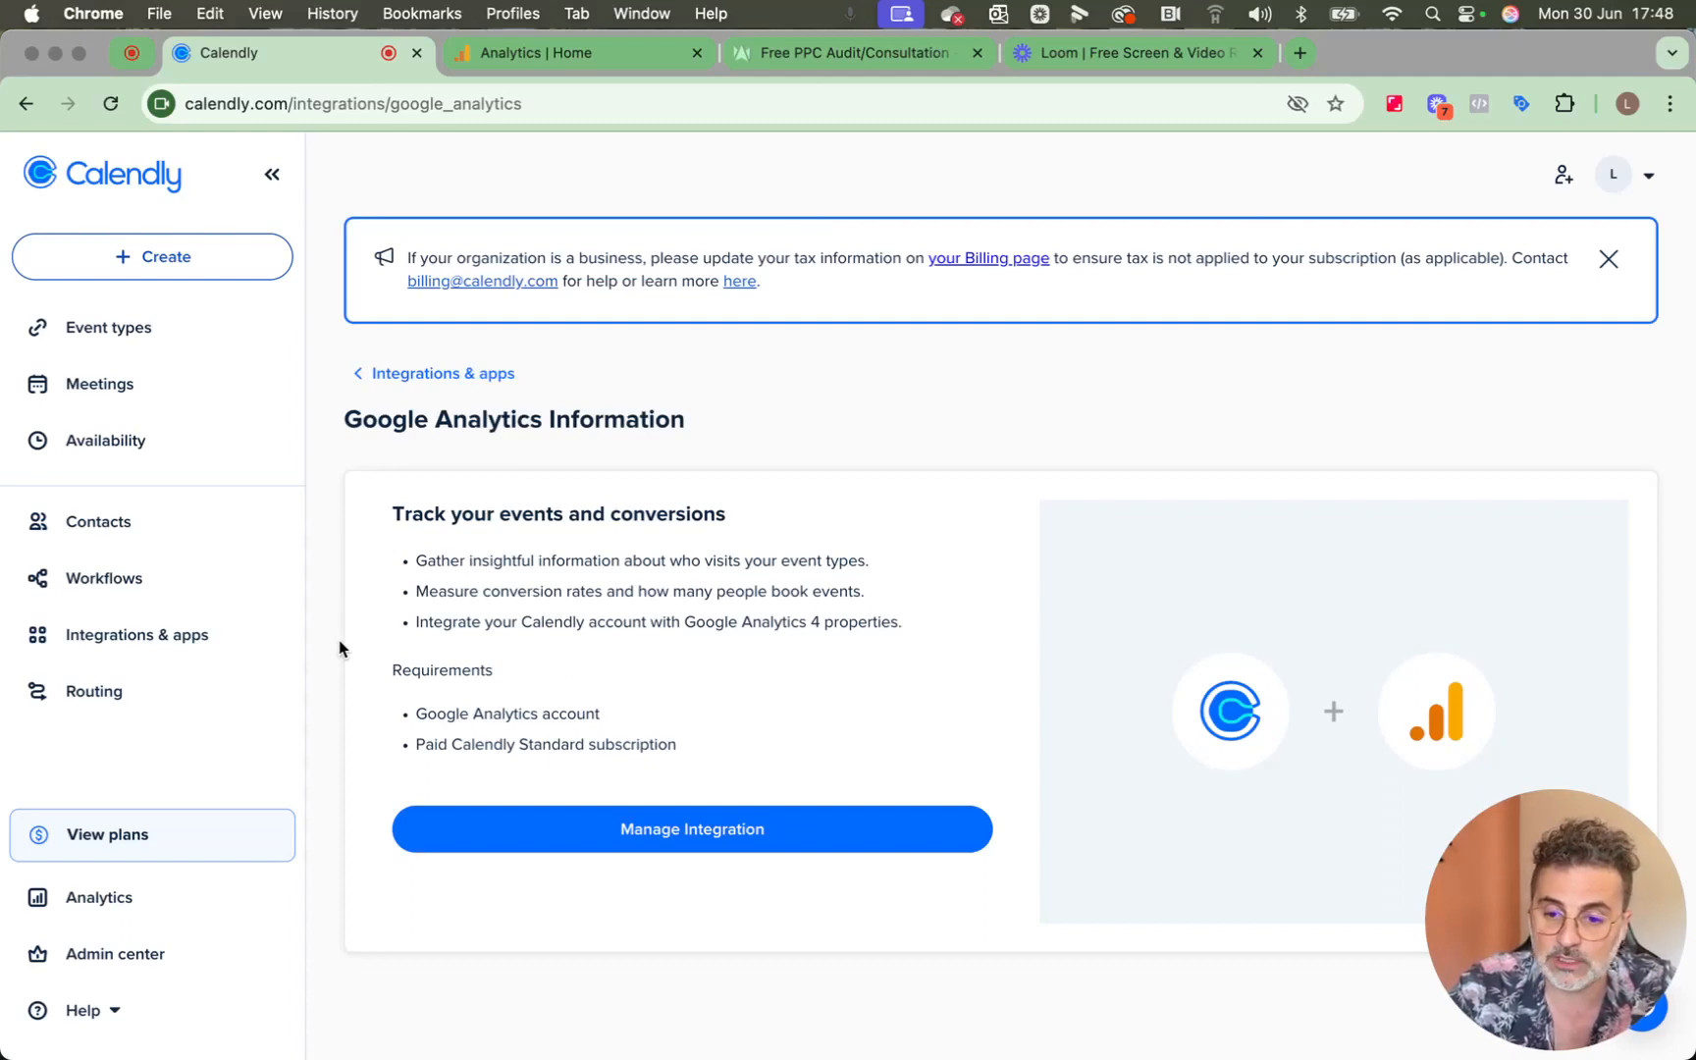
# Open the Google Analytics integration from the account's Integrations & apps and open its Google Analytics 4 measurement ID for editing.
pyautogui.click(150, 646)
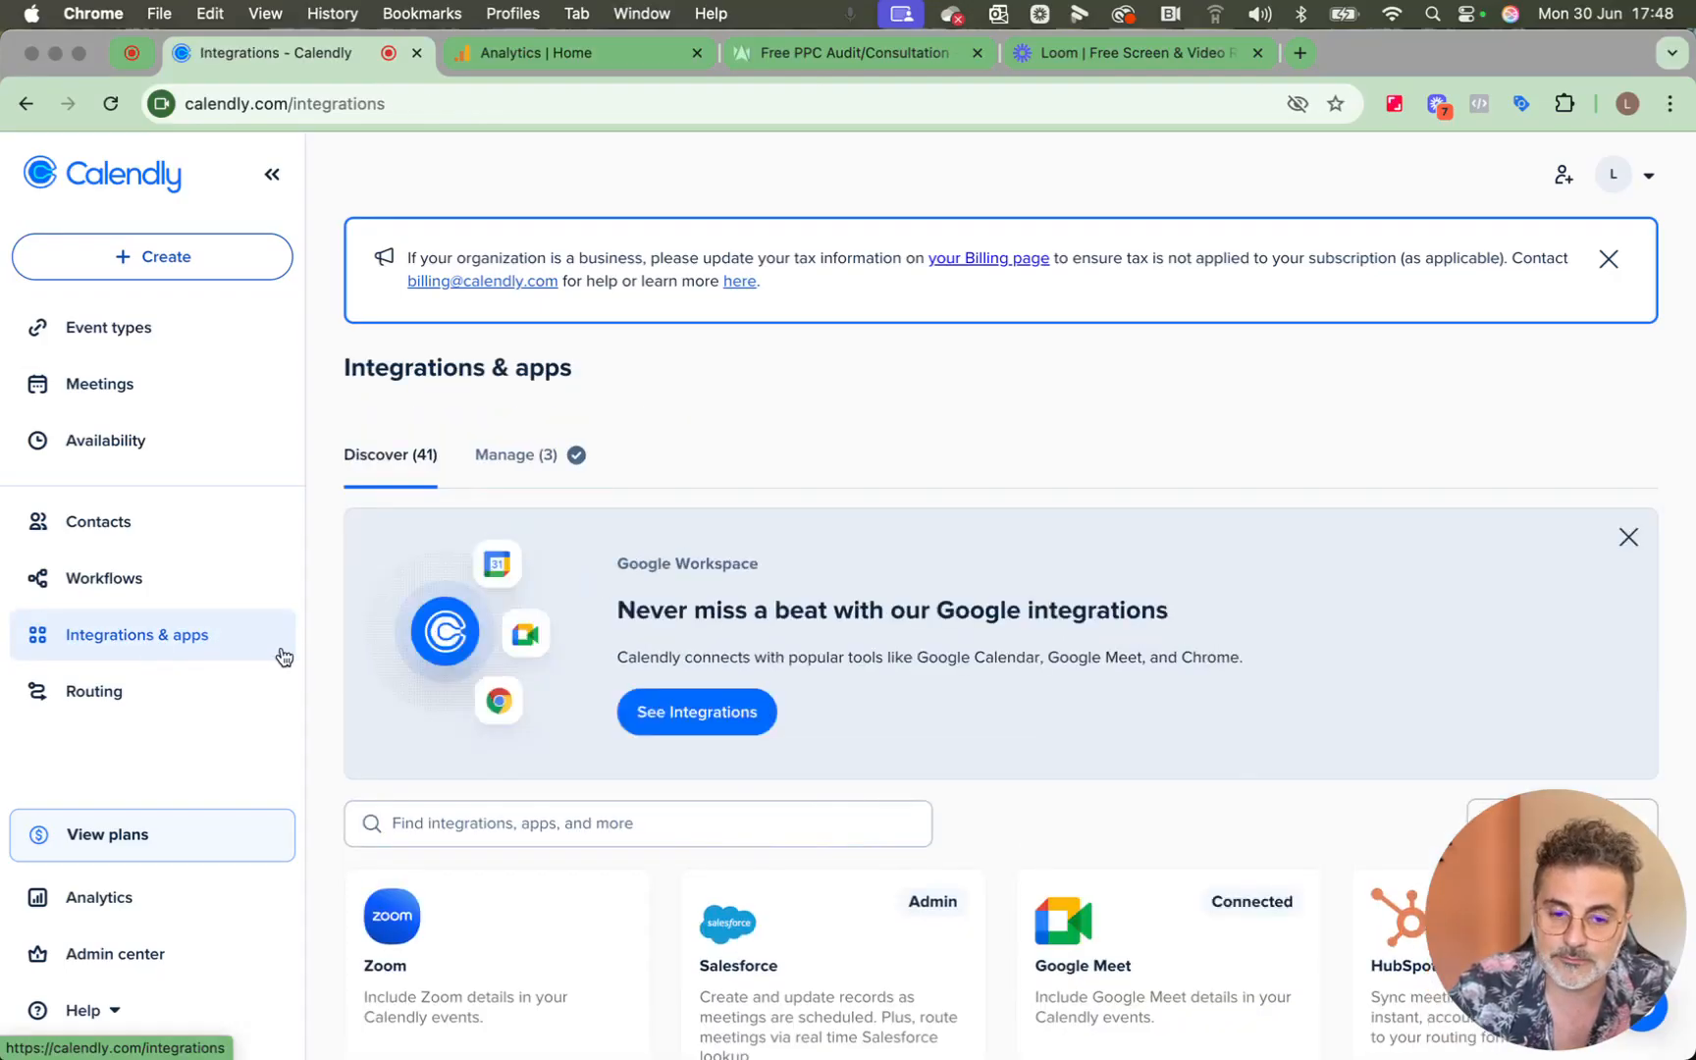
pyautogui.scroll(-2, 976, 576)
pyautogui.scroll(-5, 976, 576)
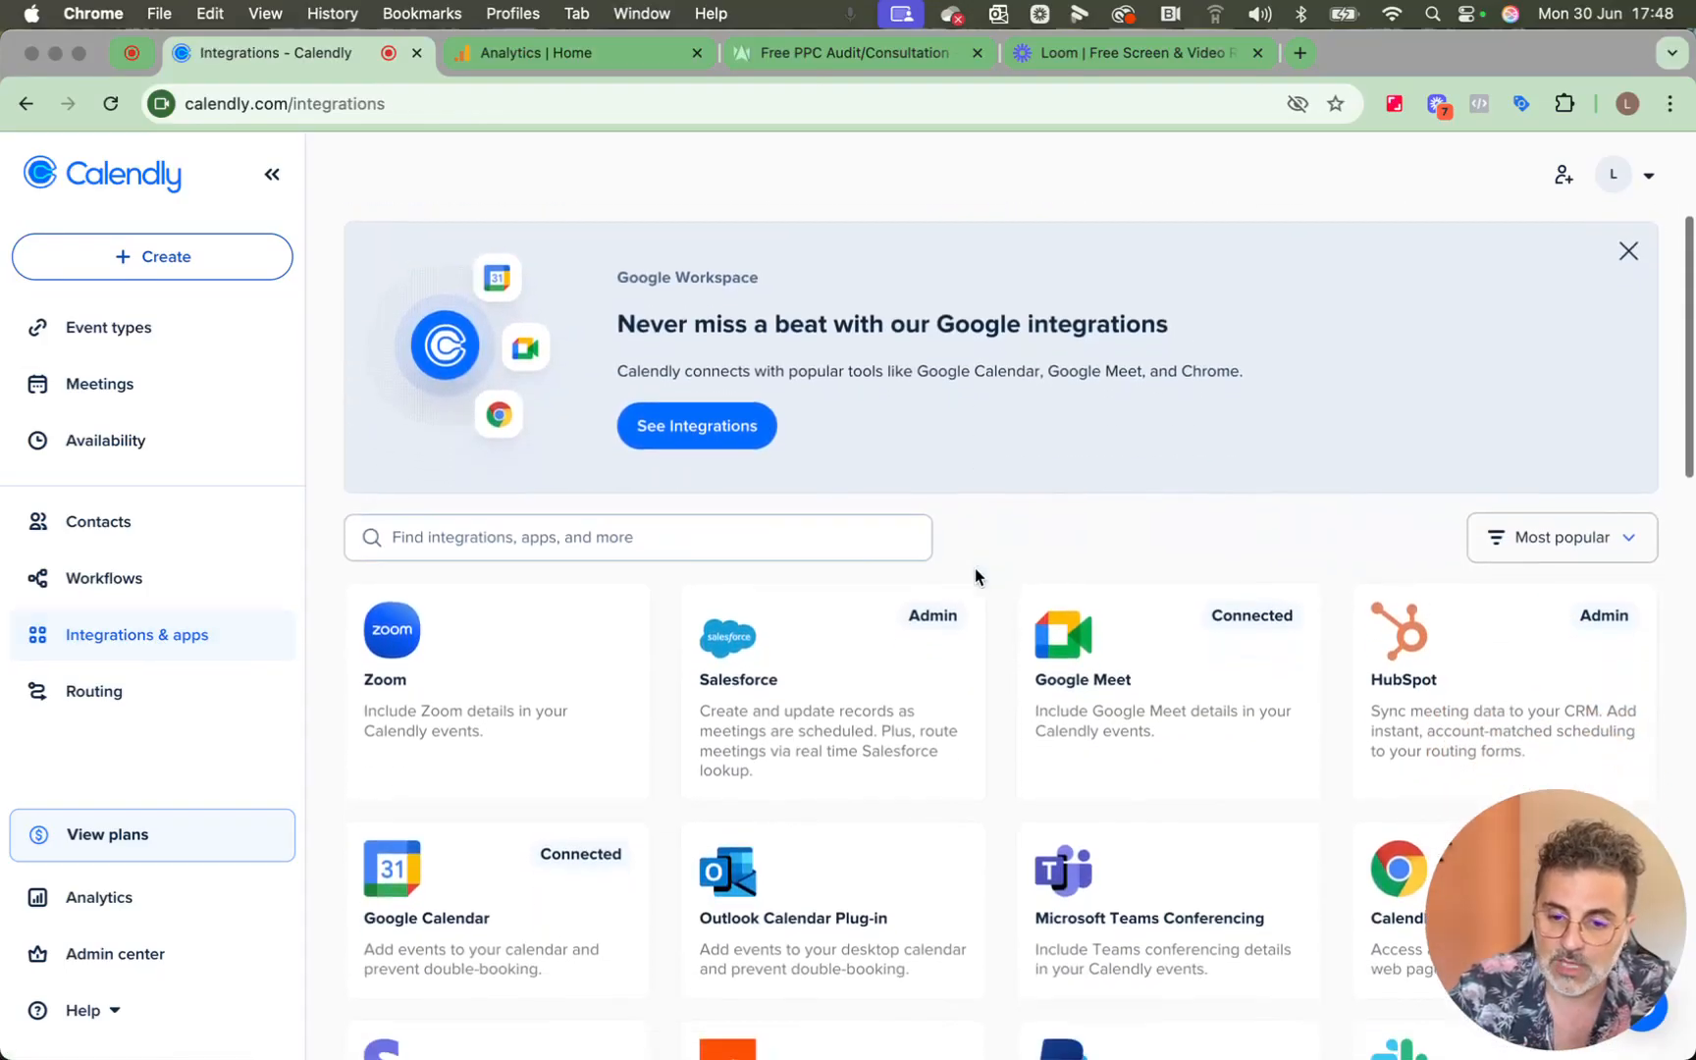
pyautogui.scroll(-5, 975, 576)
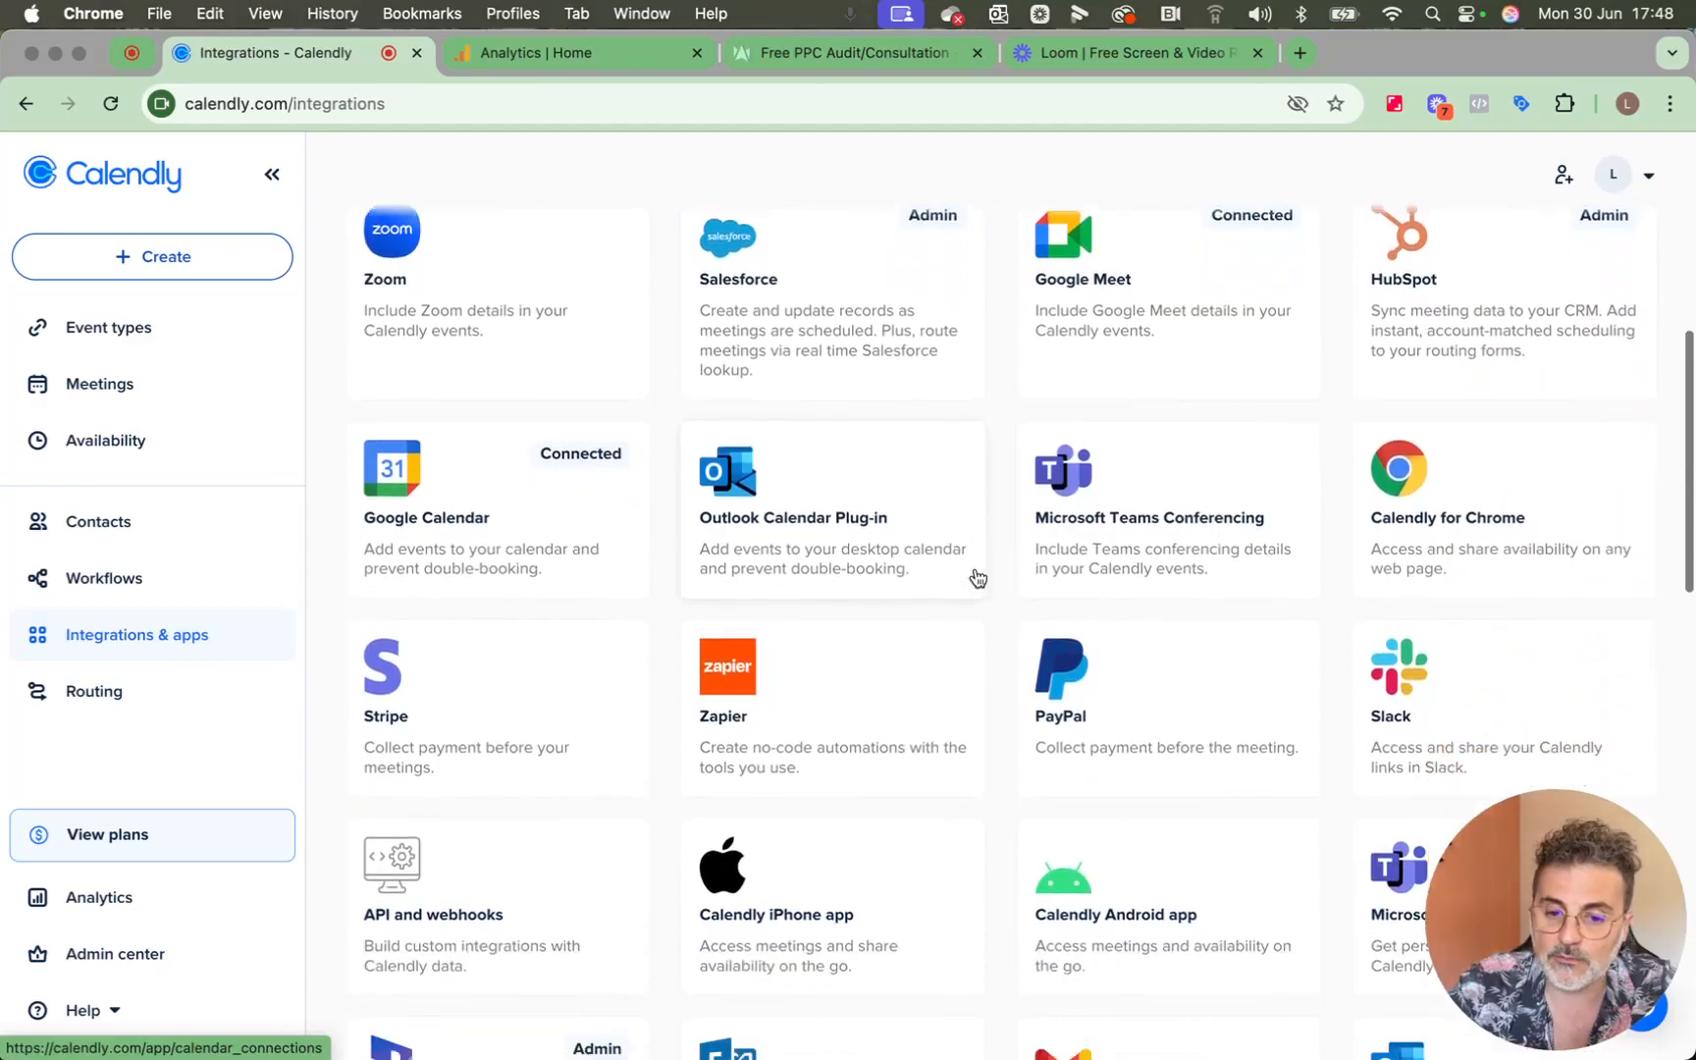
pyautogui.scroll(-3, 977, 577)
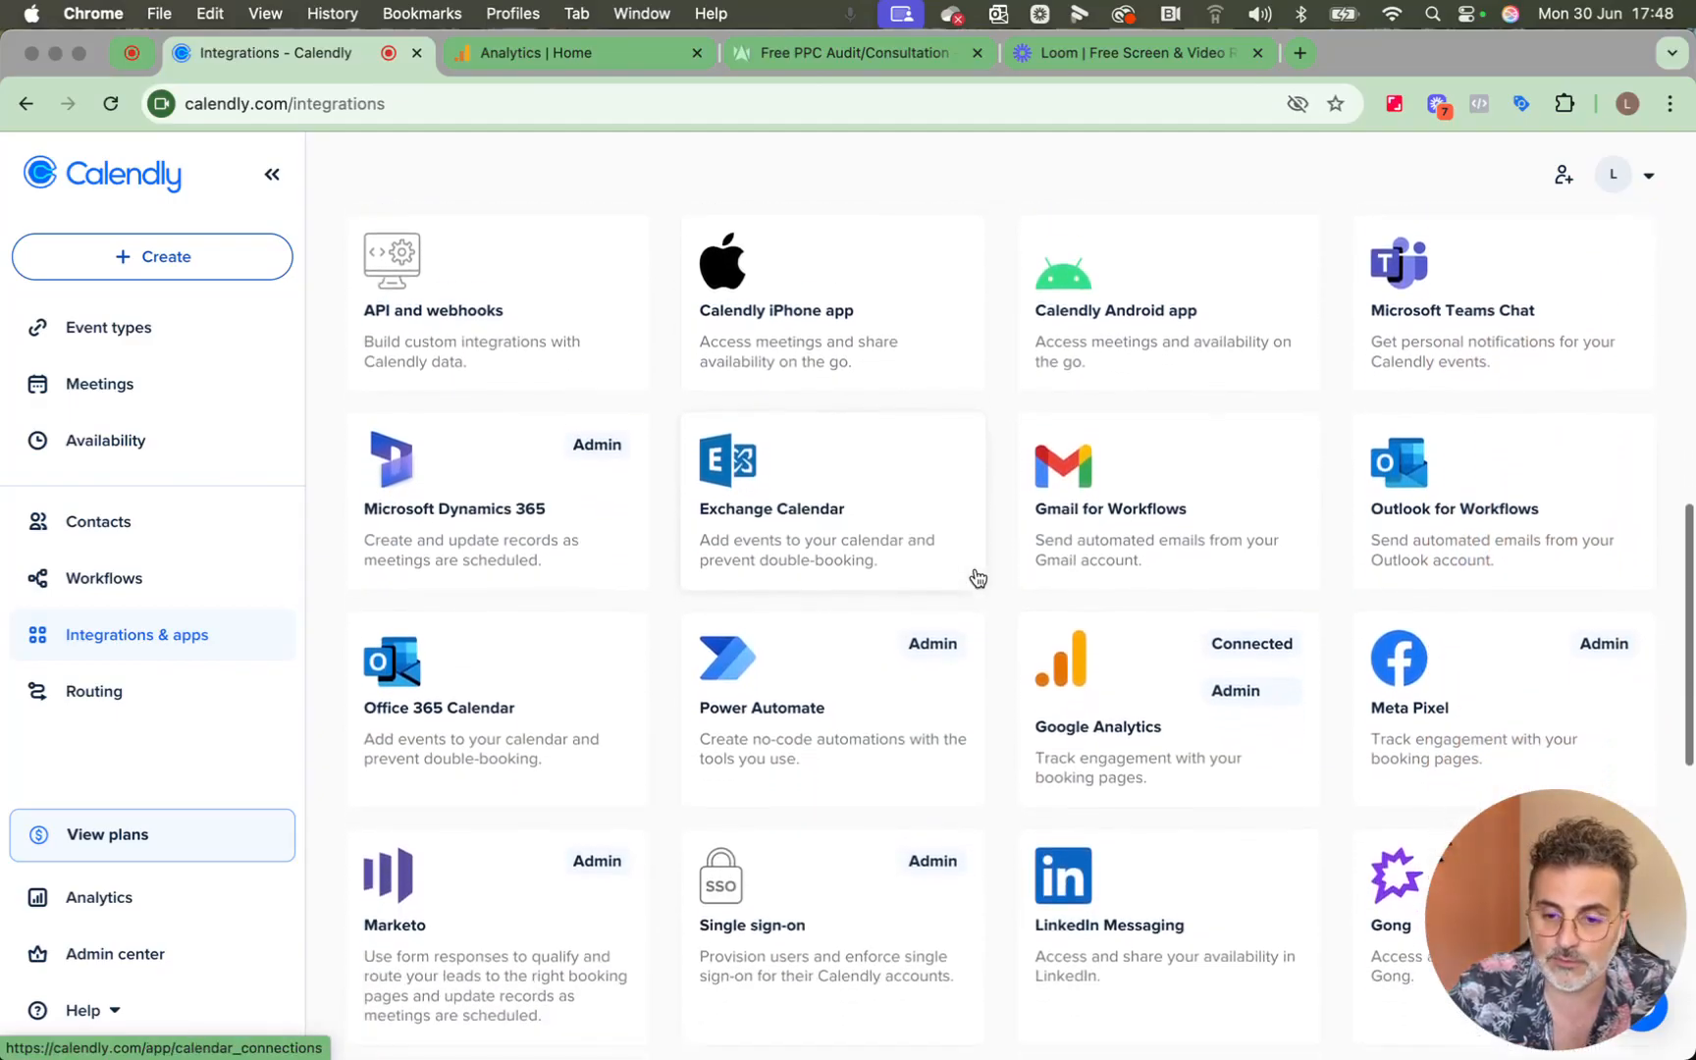
pyautogui.click(1092, 644)
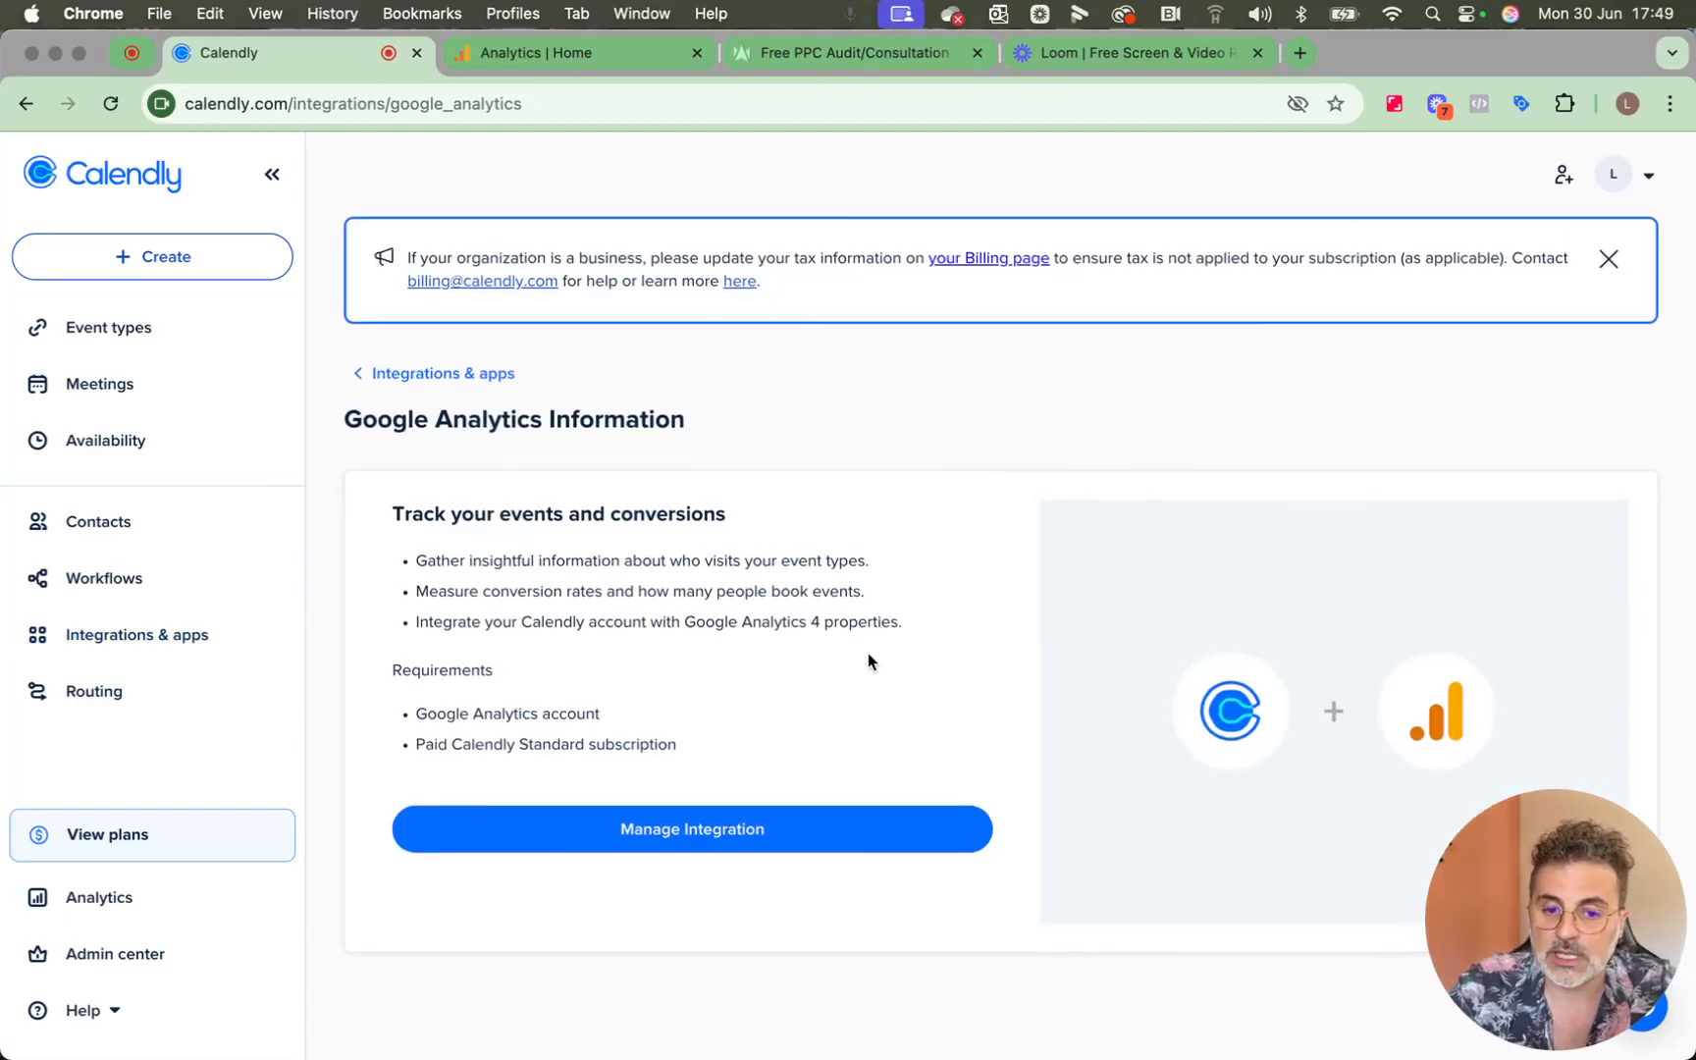
pyautogui.click(791, 827)
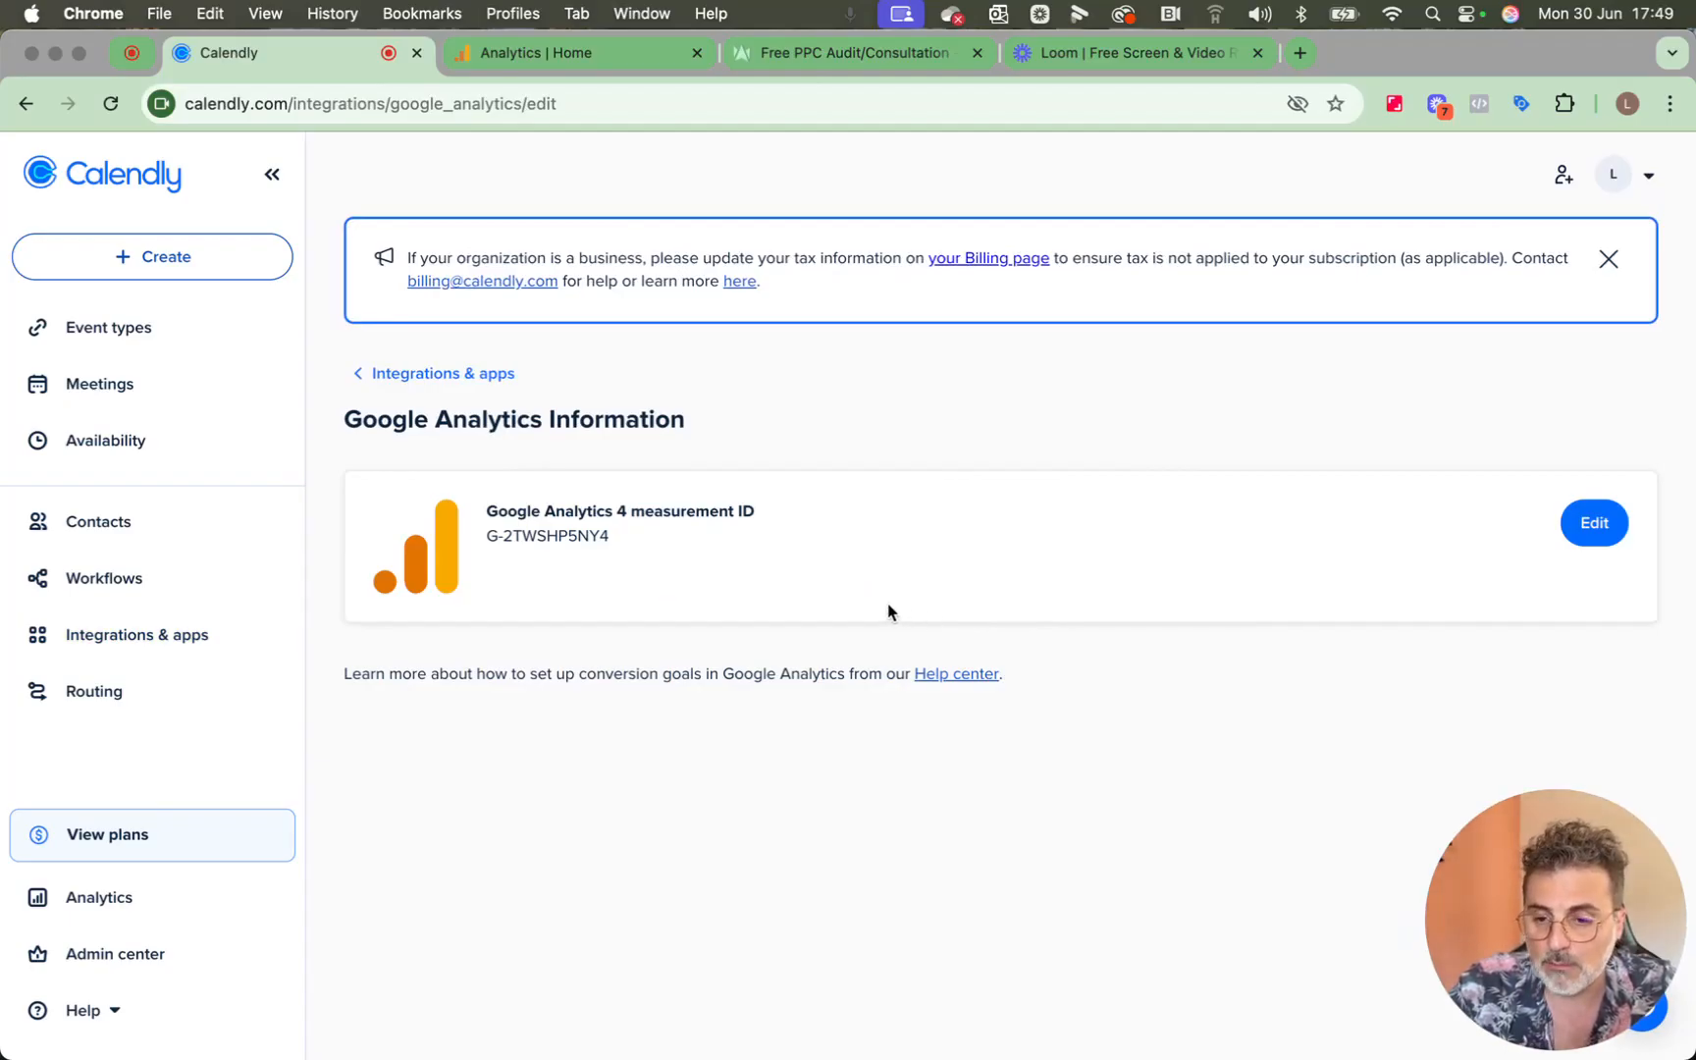
pyautogui.click(1618, 522)
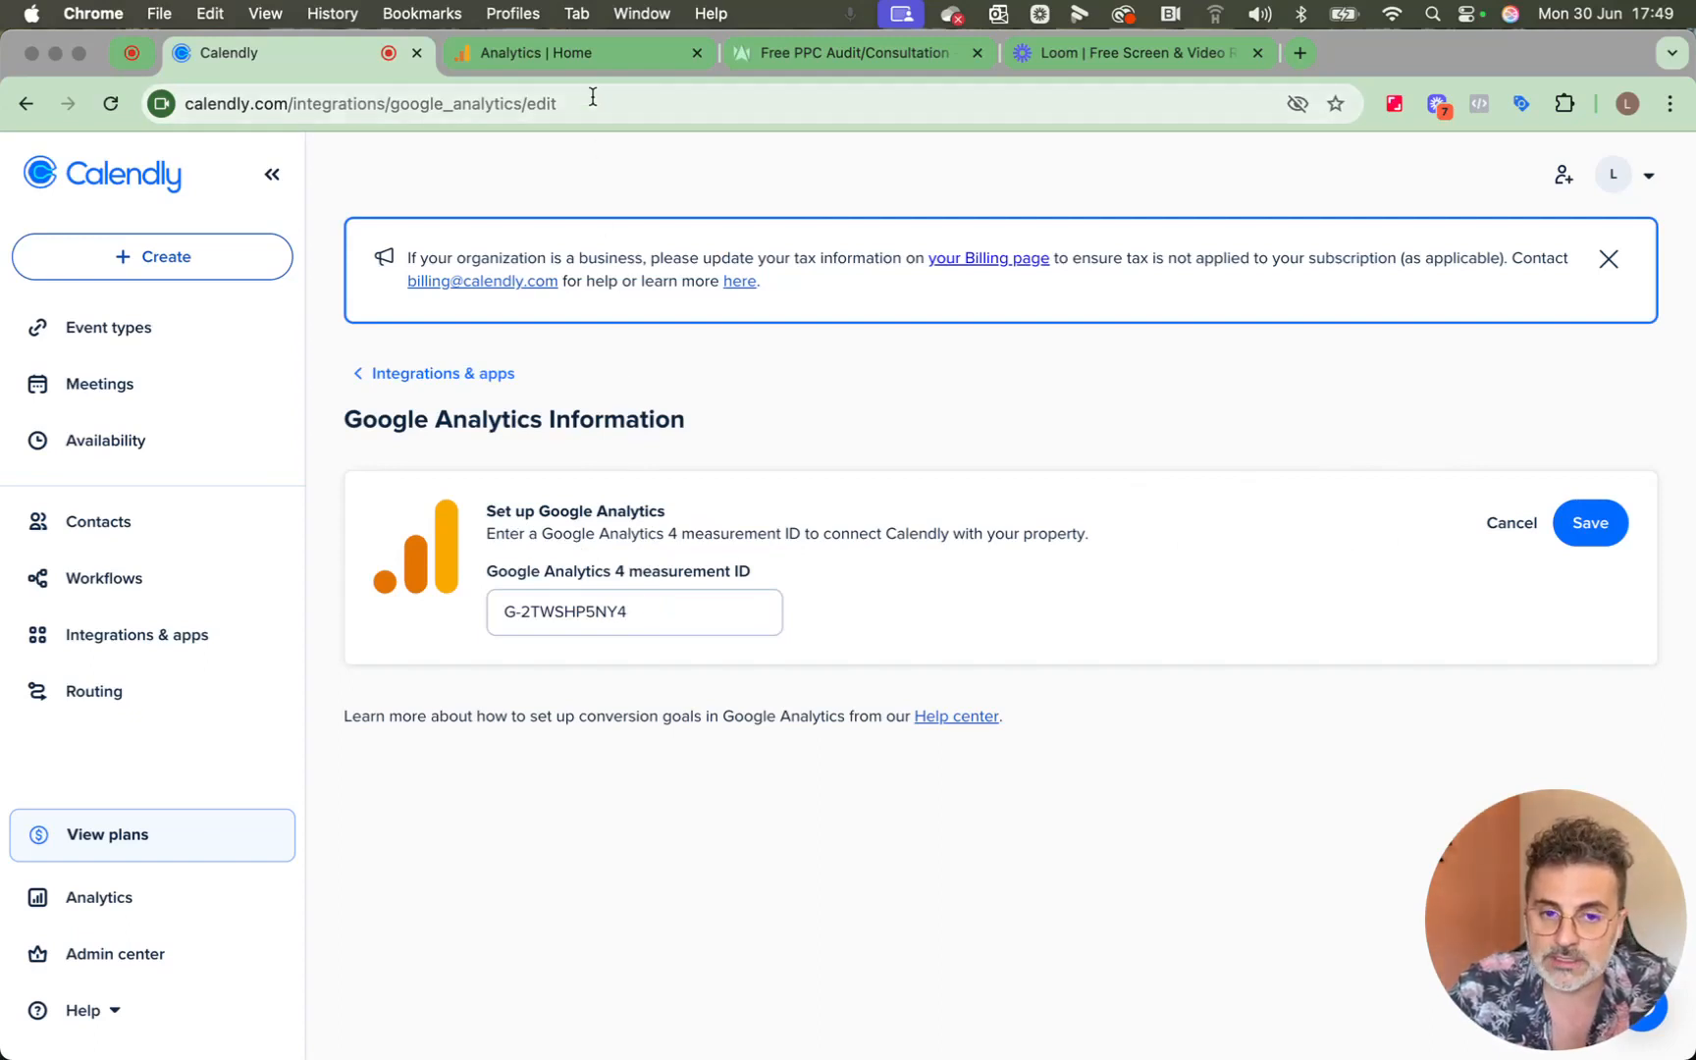
# Switch to Google Analytics and copy the measurement ID of the Main ppckingdom.com web data stream.
pyautogui.click(590, 65)
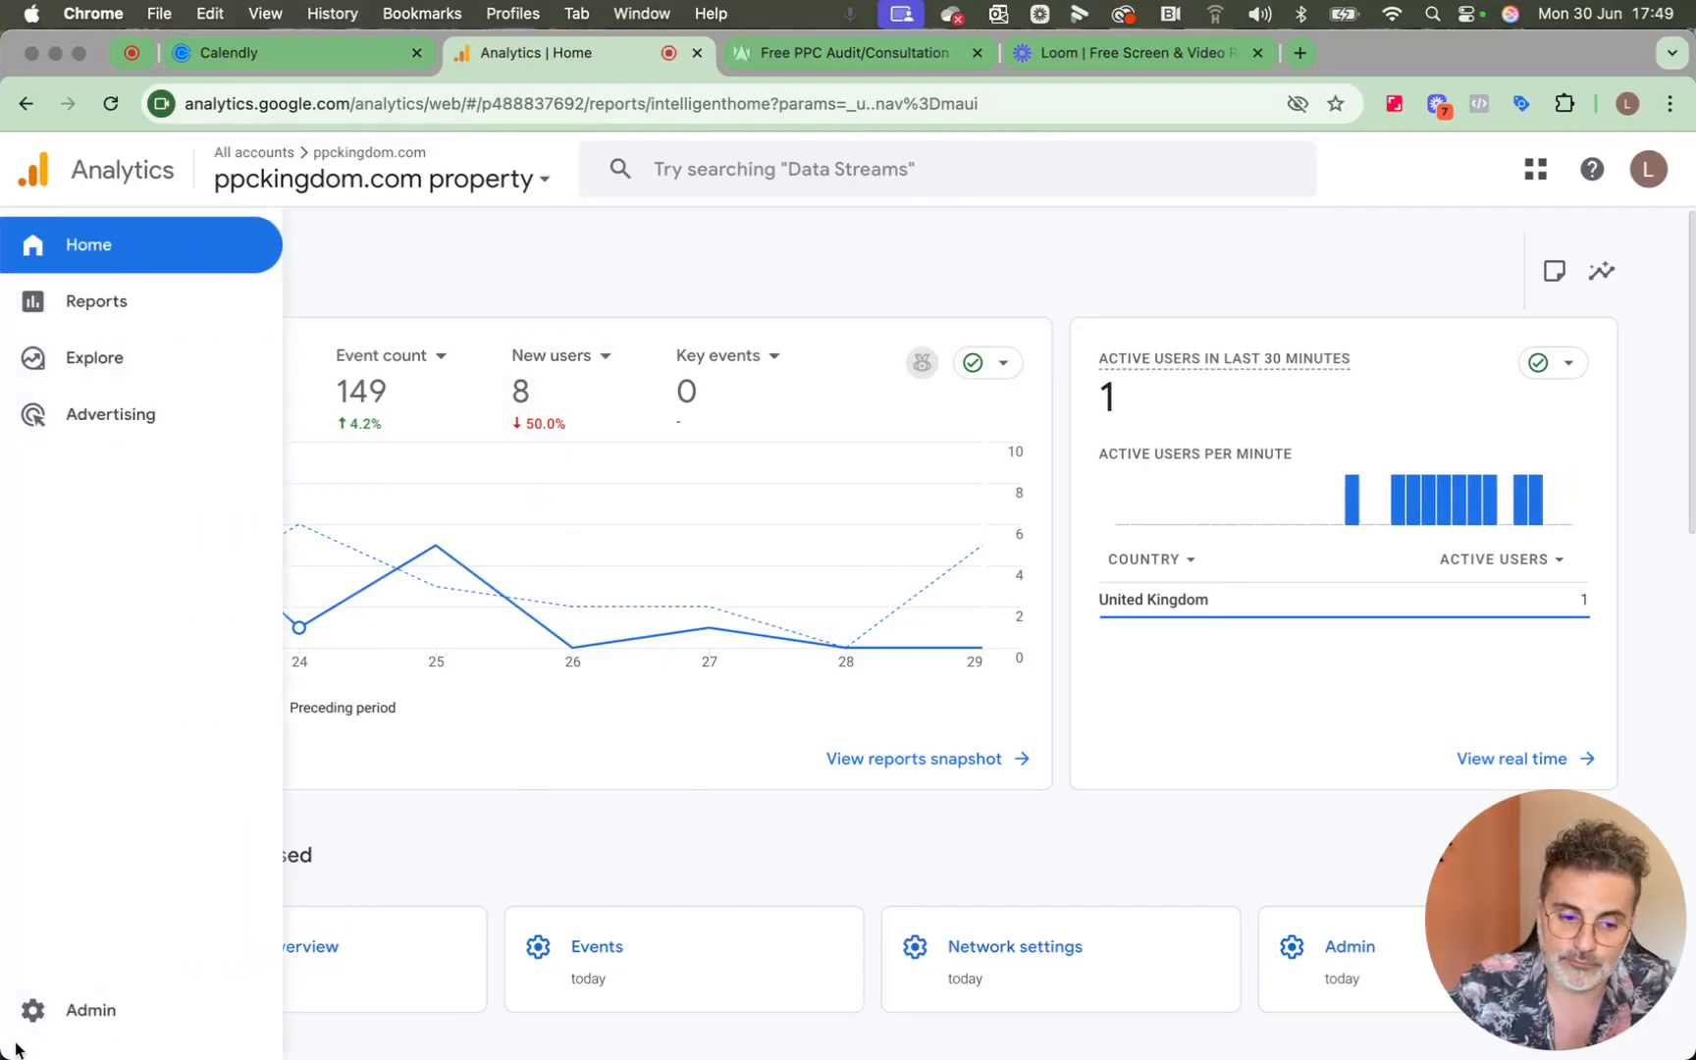
pyautogui.click(45, 1026)
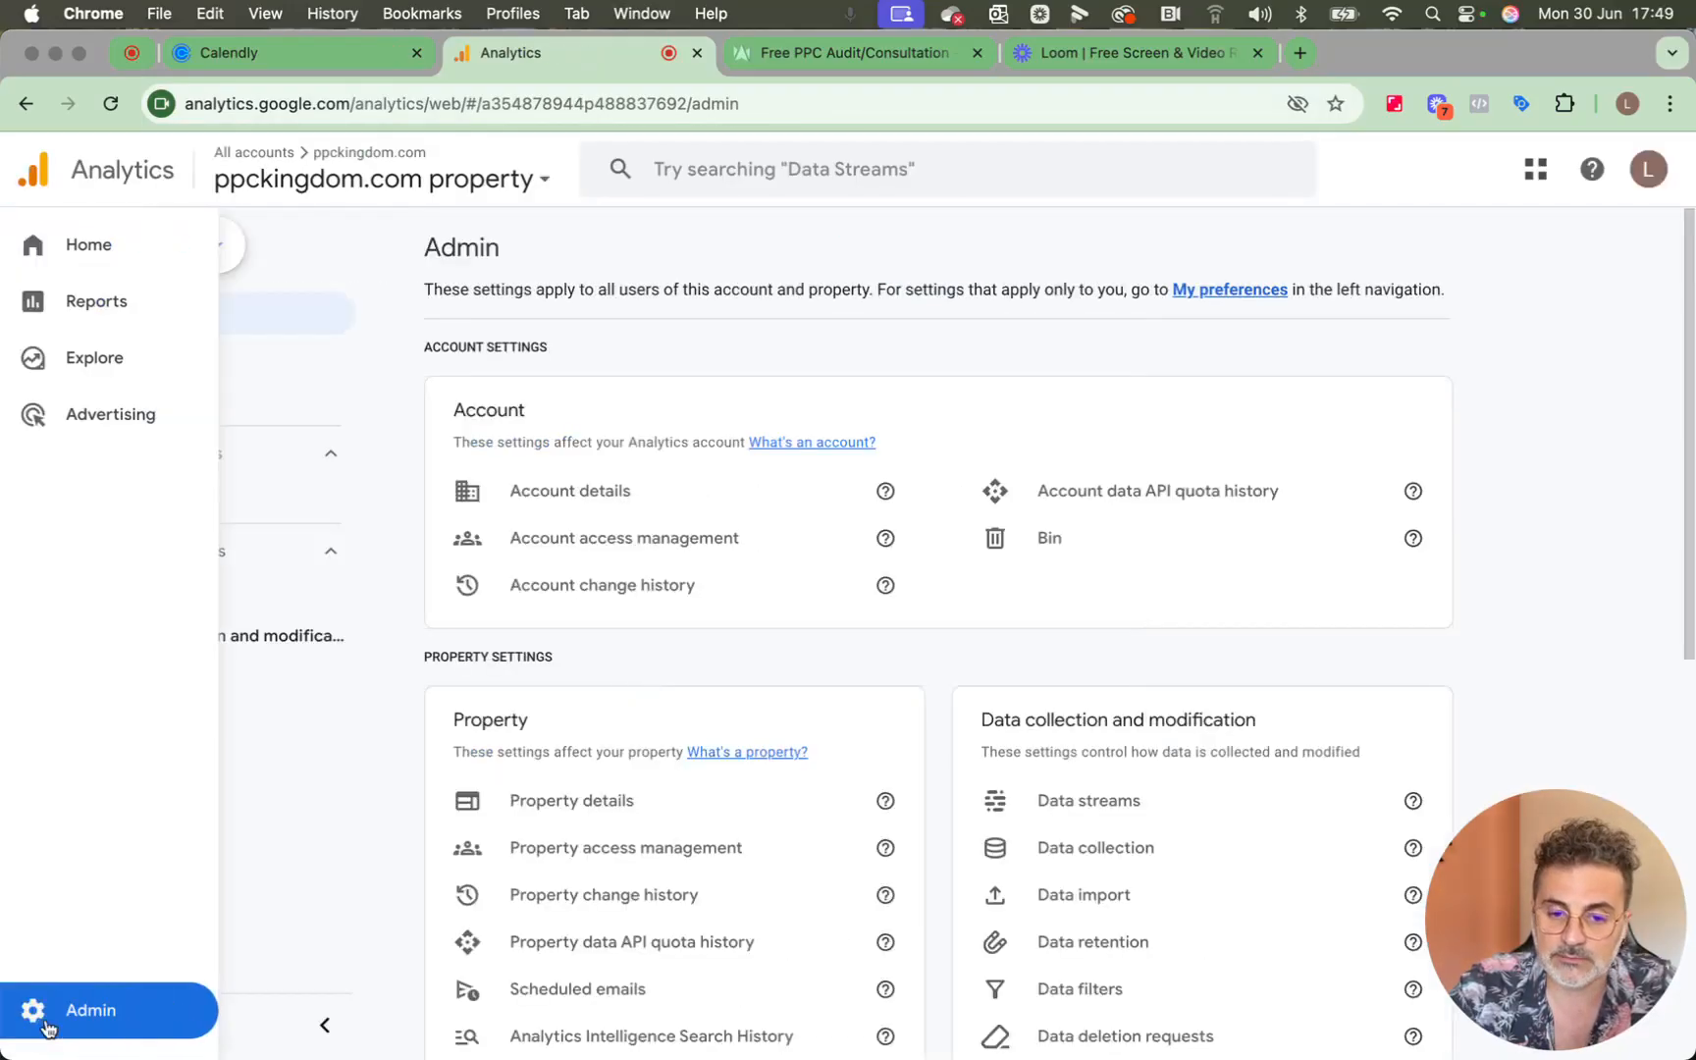
pyautogui.click(1110, 790)
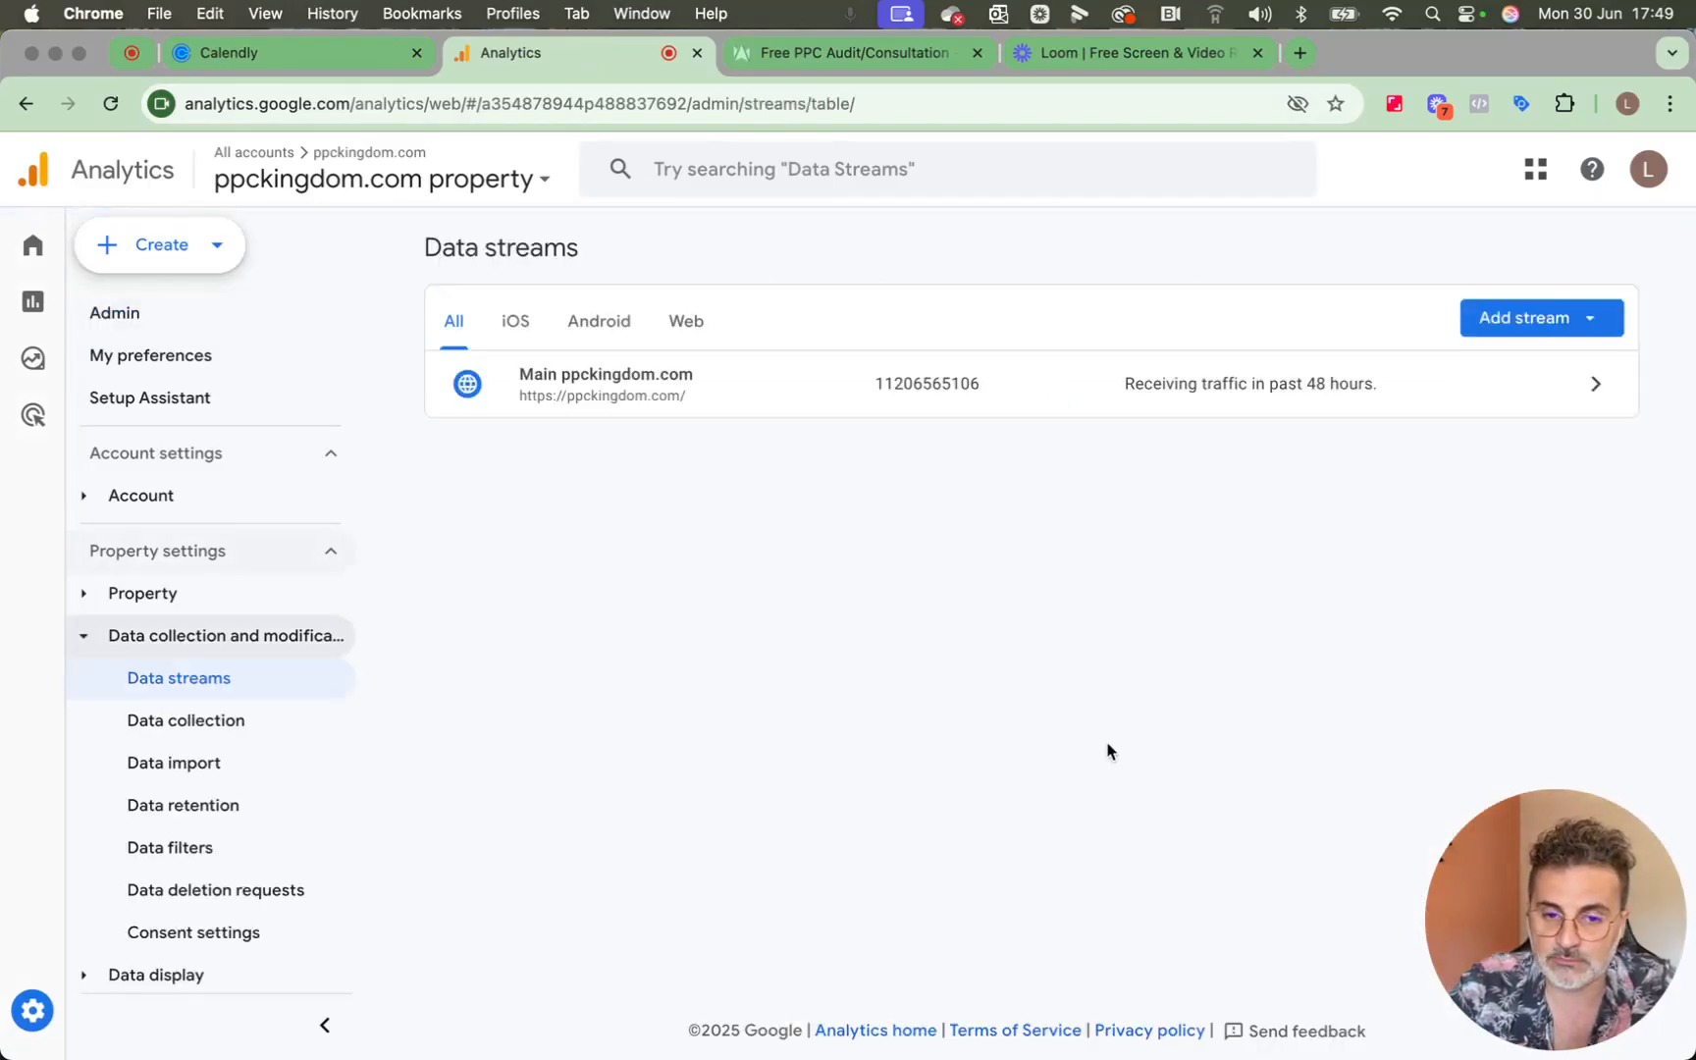
pyautogui.click(976, 399)
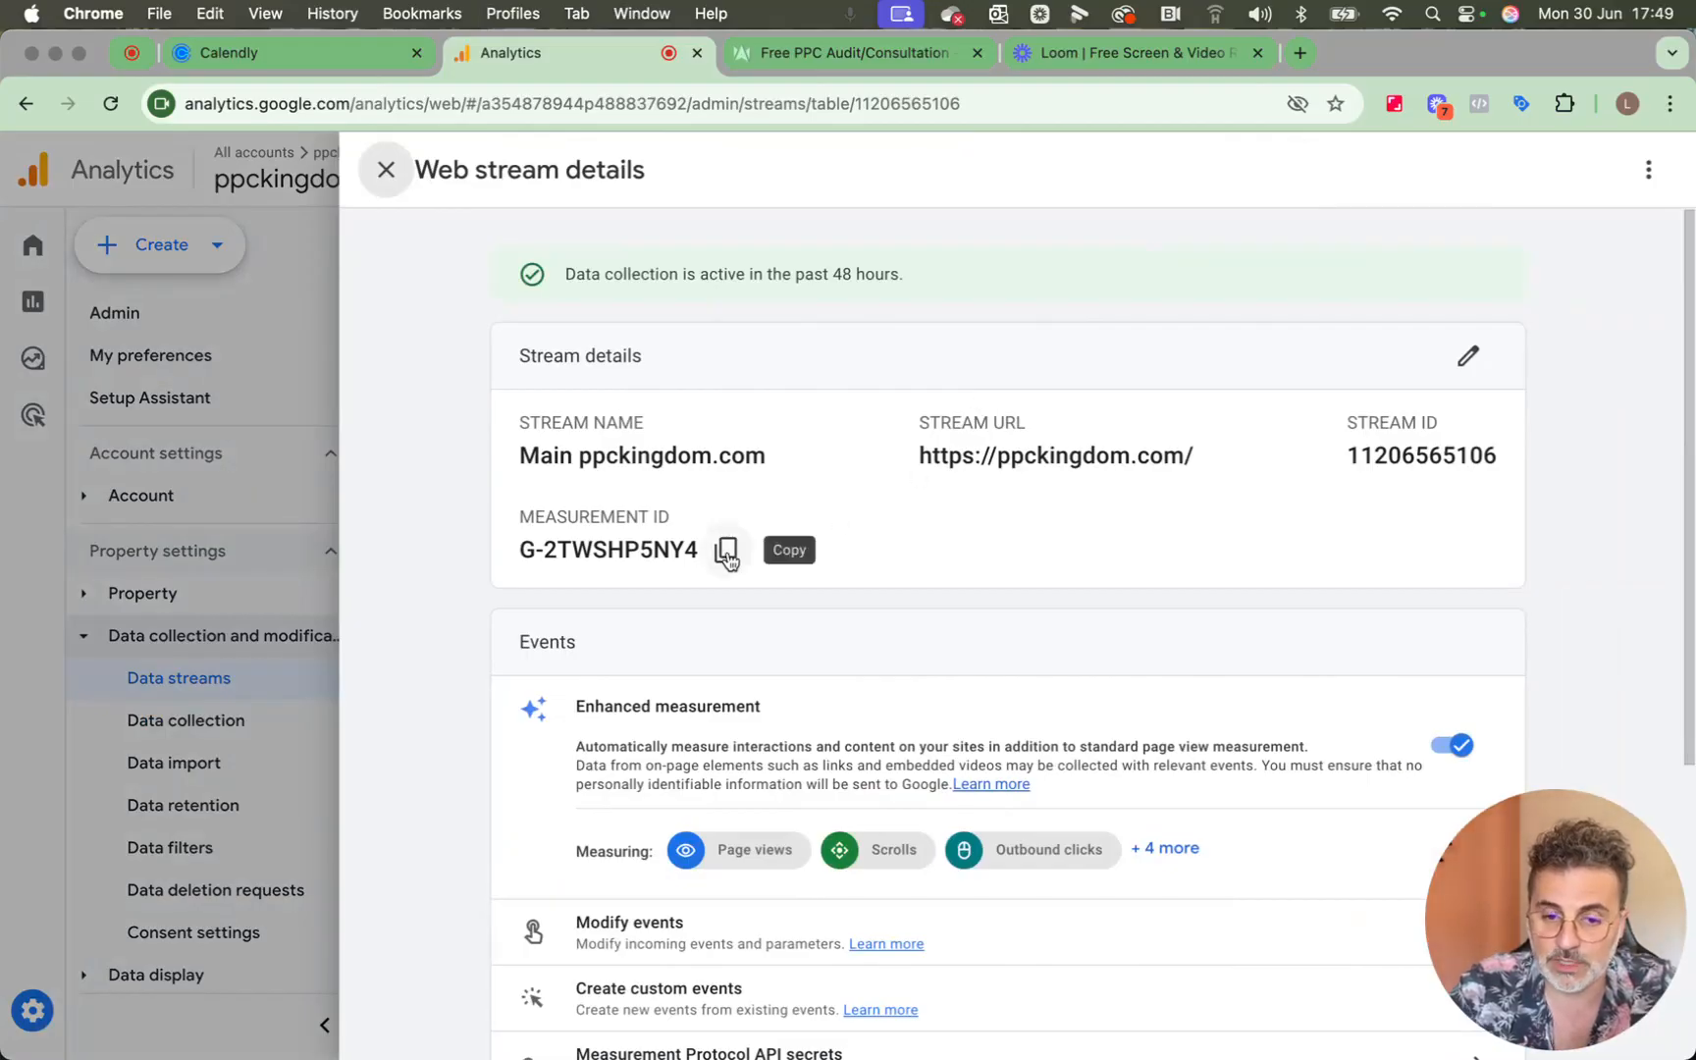
pyautogui.click(727, 554)
pyautogui.click(386, 169)
# Switch back to Calendly, replace the Google Analytics 4 measurement ID with the copied one and save the integration.
pyautogui.click(337, 58)
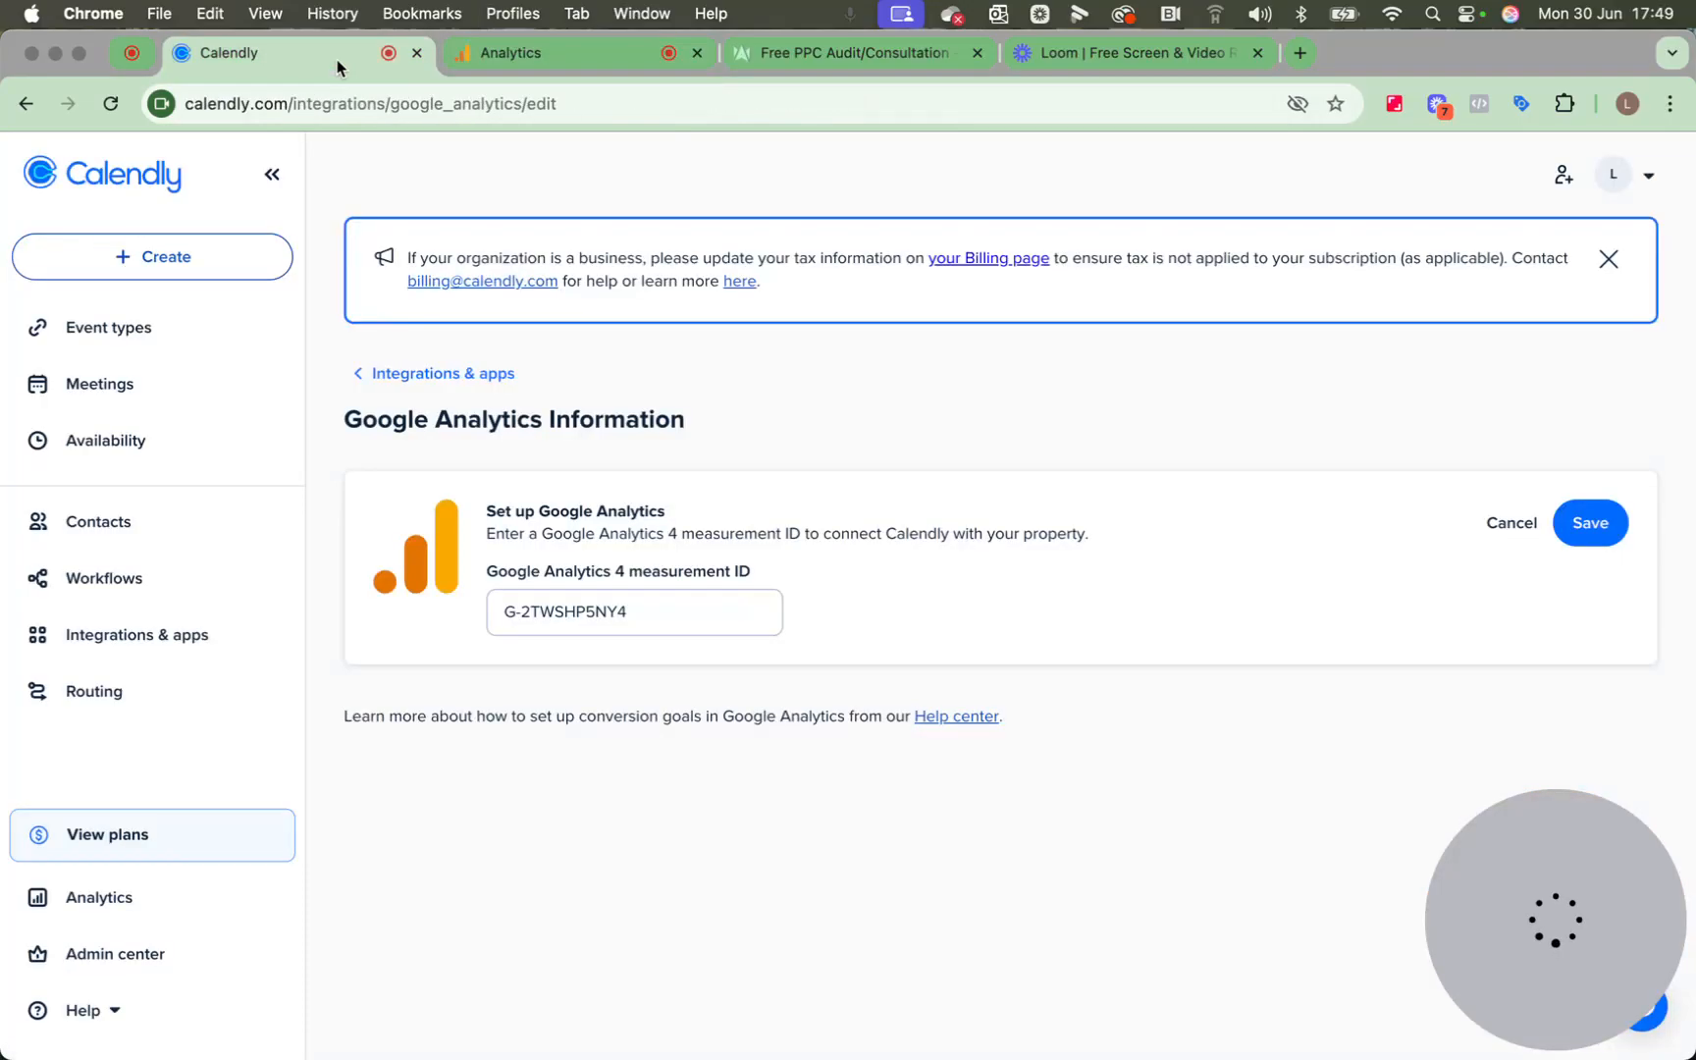
pyautogui.doubleClick(643, 606)
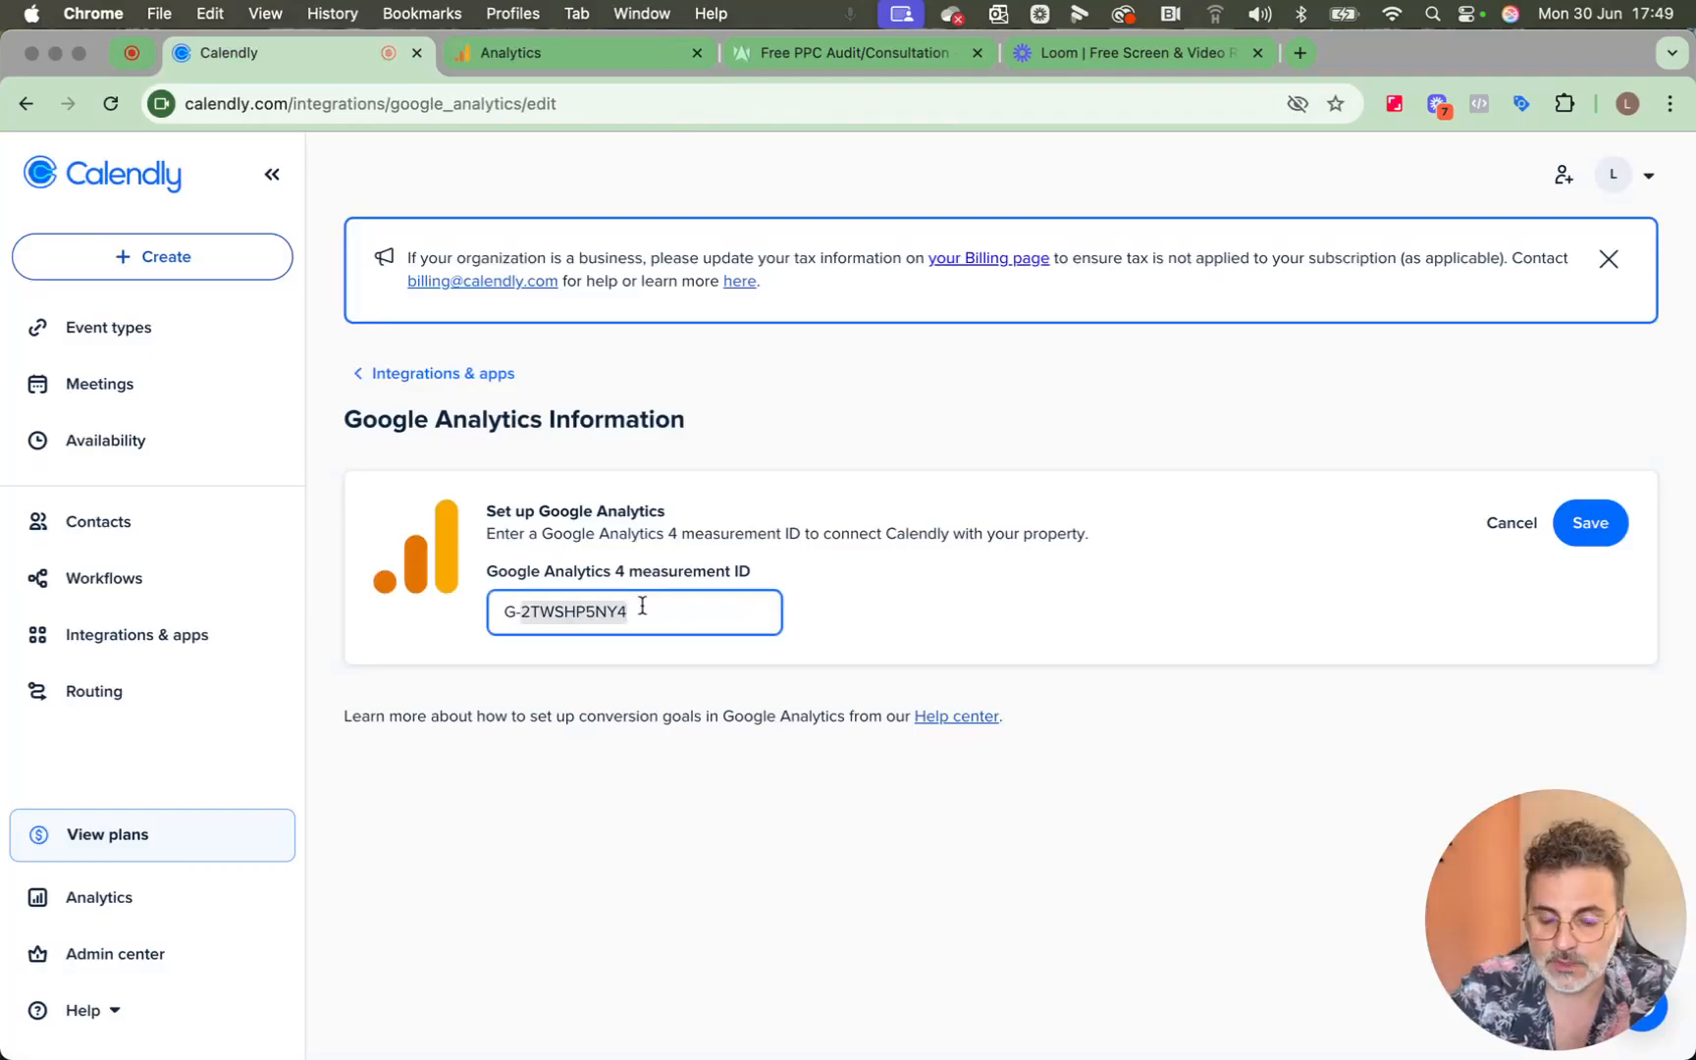
pyautogui.tripleClick(643, 606)
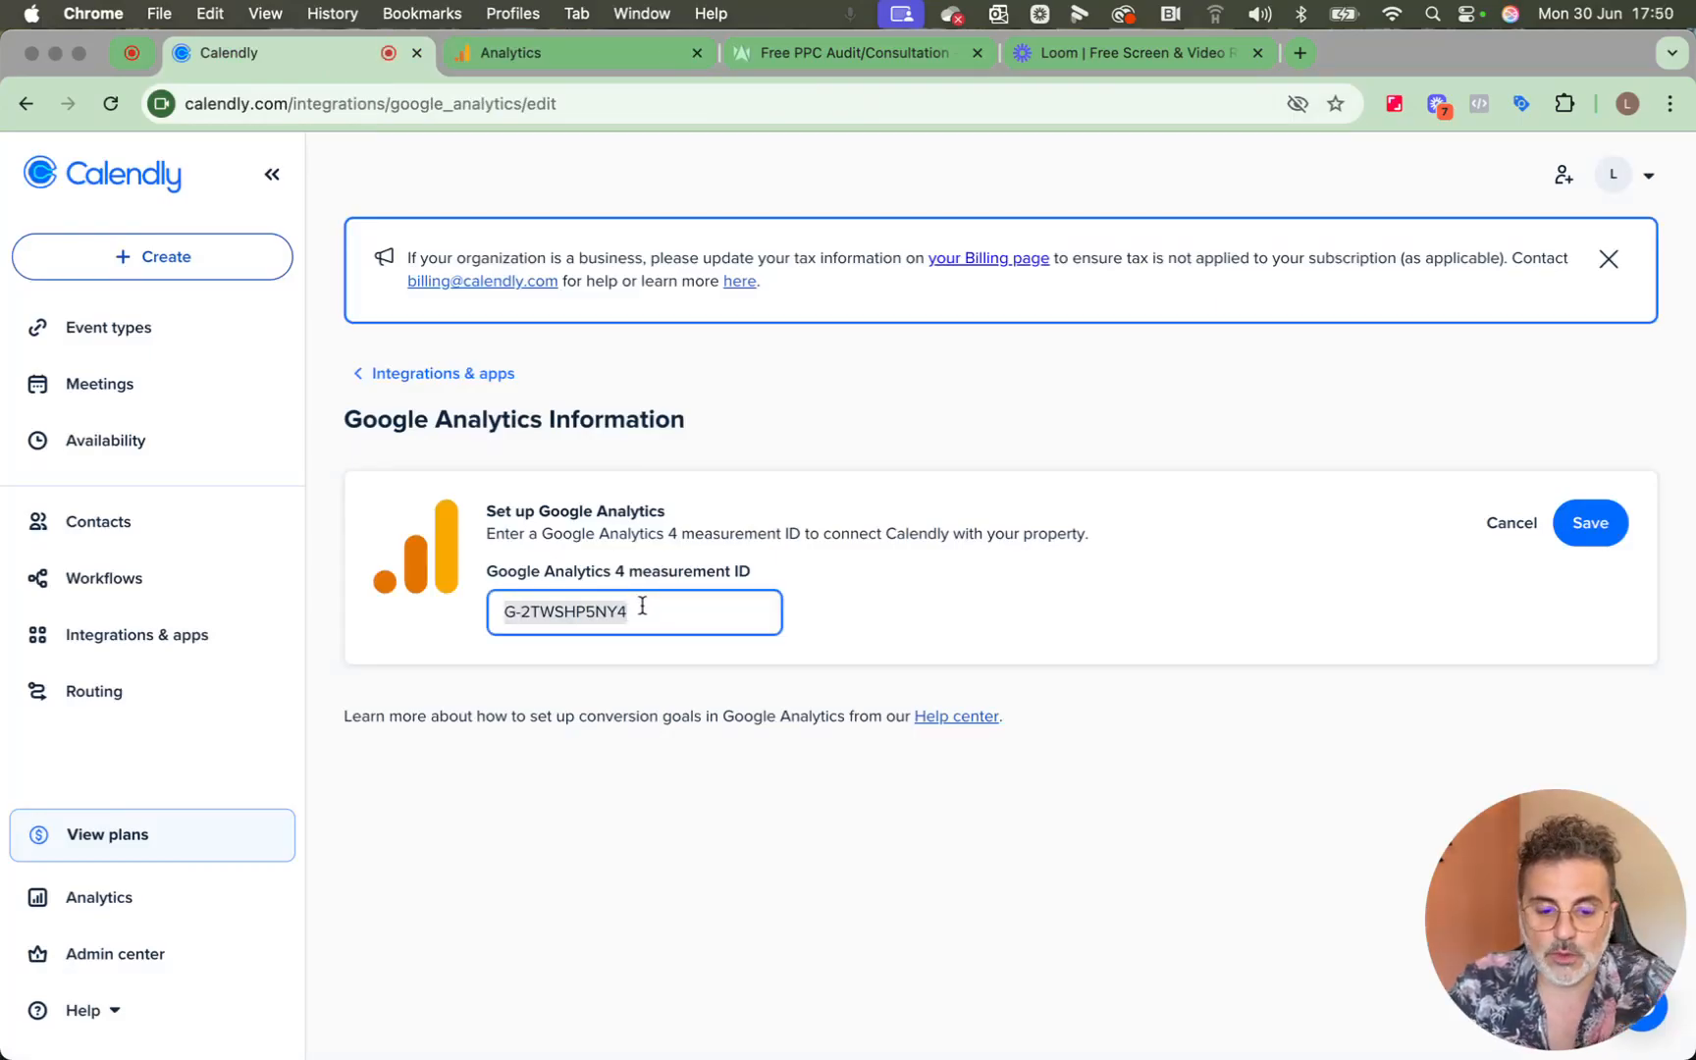
pyautogui.write('G-2TWSHP5NY4')
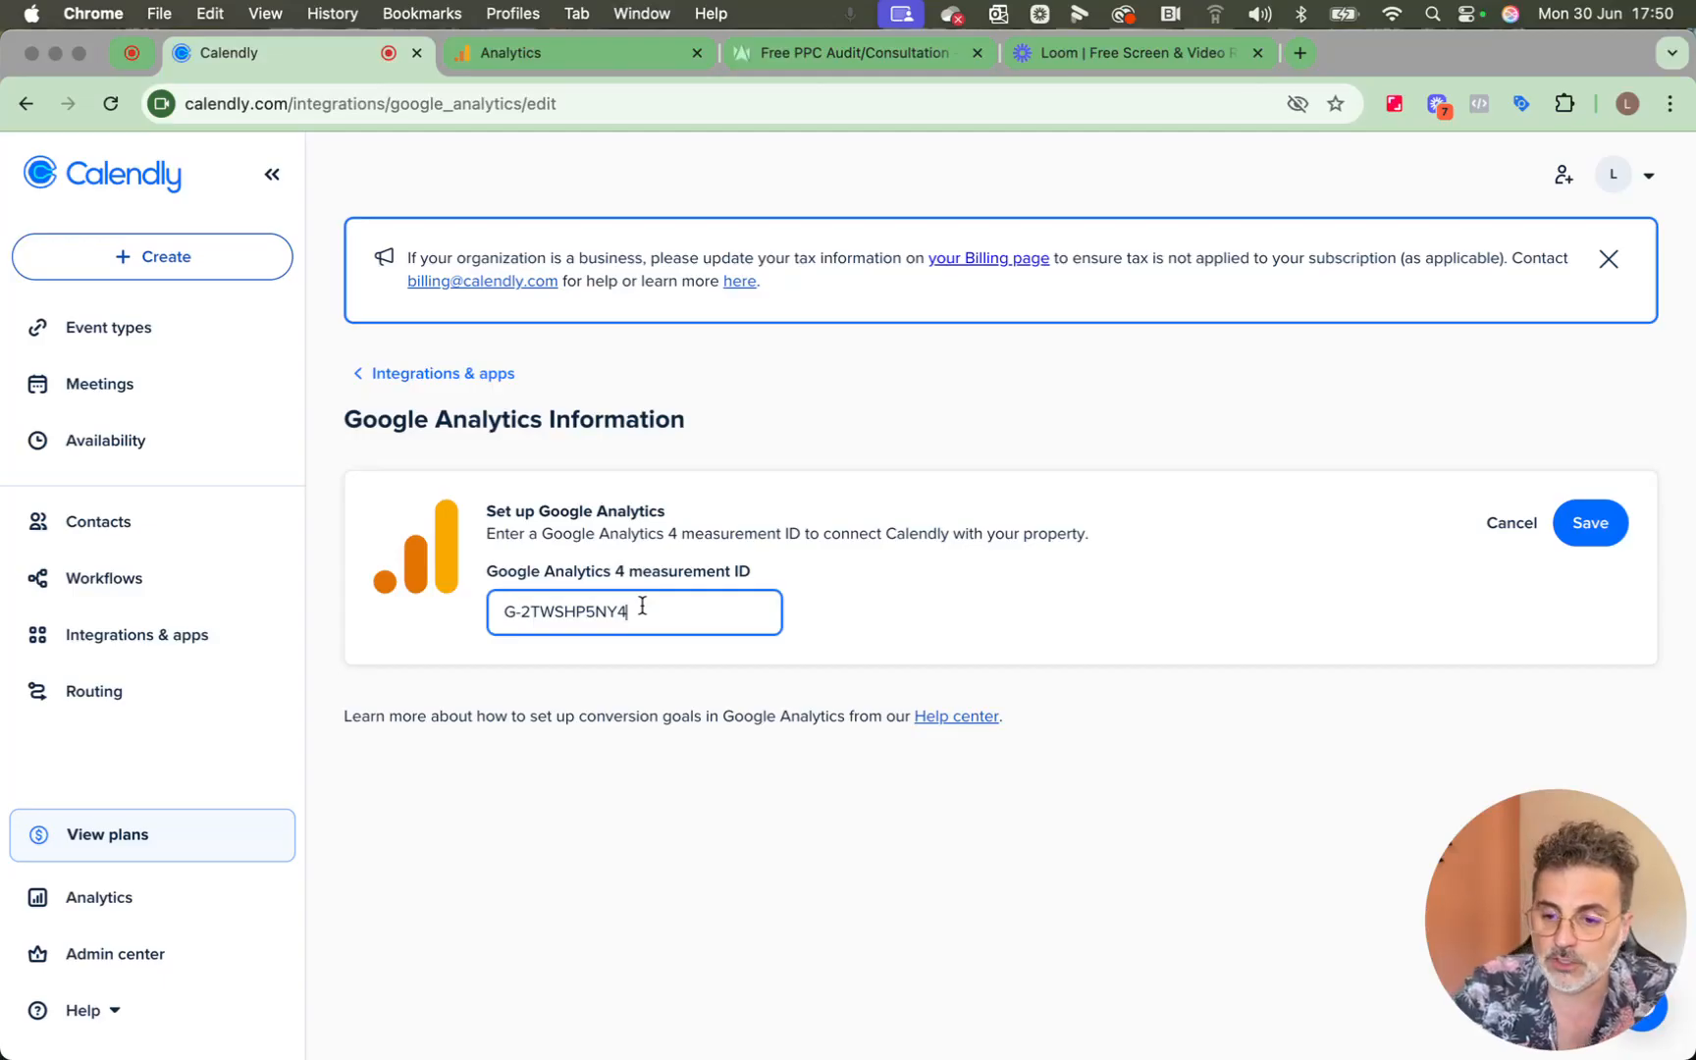
pyautogui.click(1568, 522)
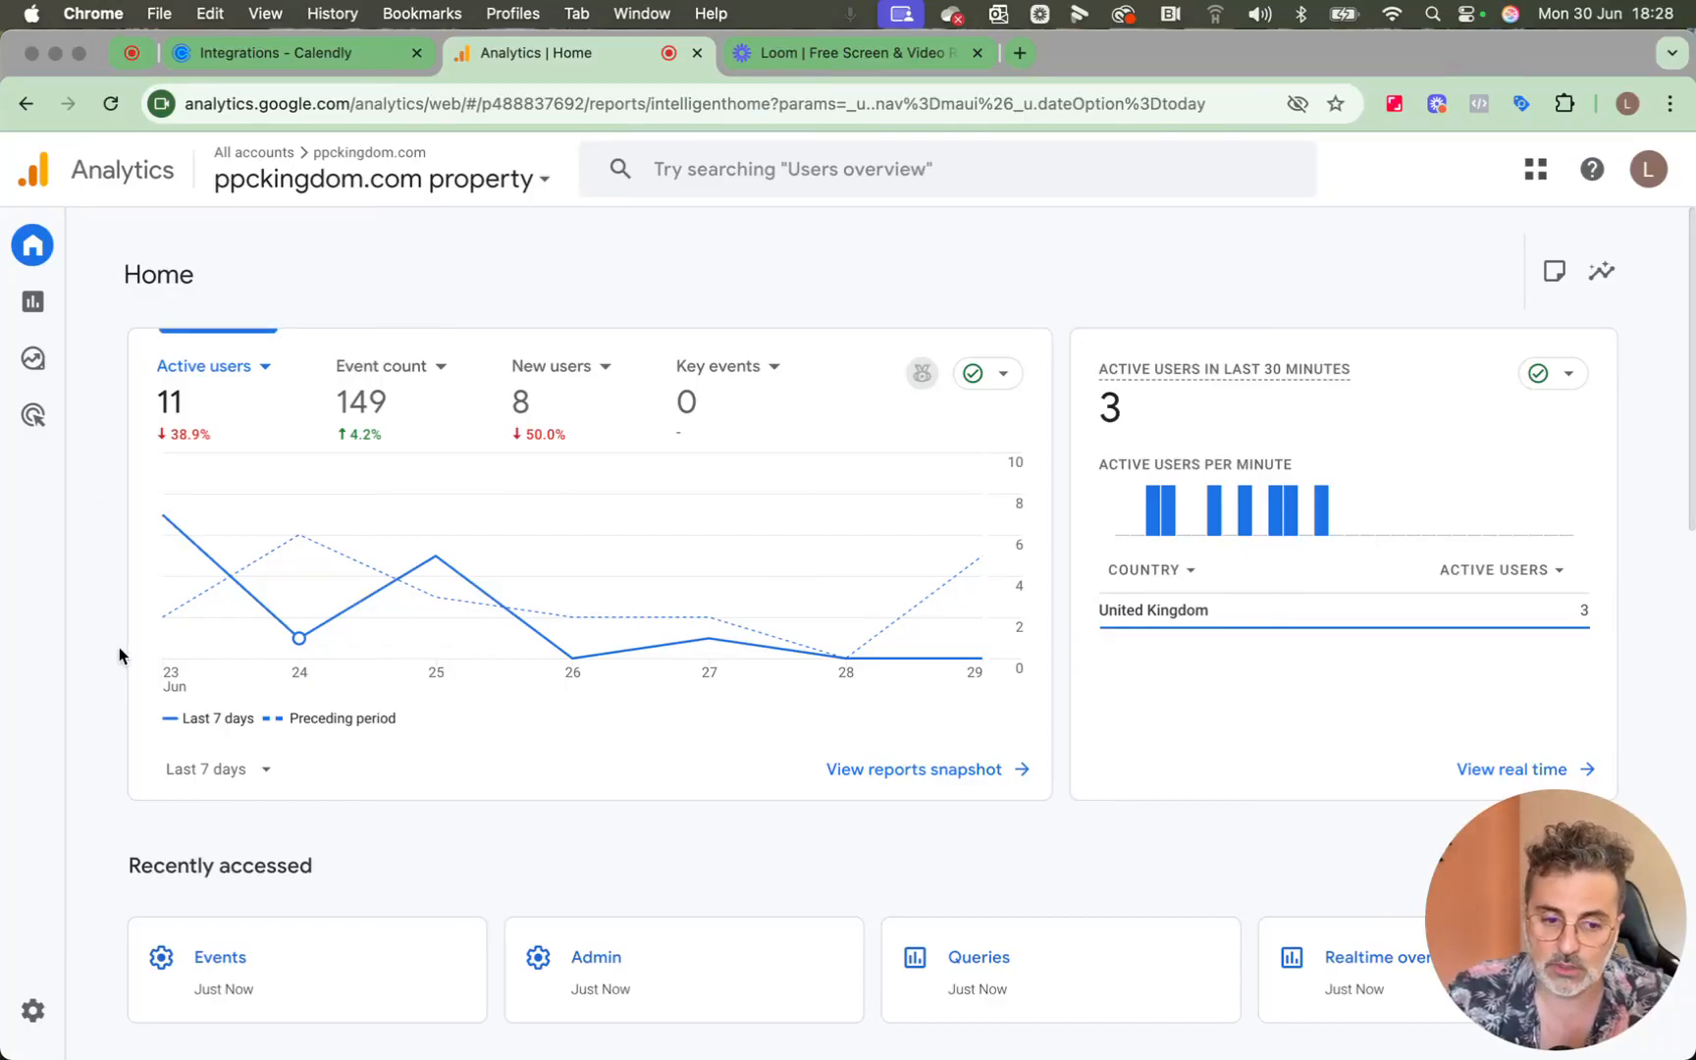
# Open the Events settings under Data display in the Google Analytics admin area of the ppckingdom.com property.
pyautogui.moveTo(34, 928)
pyautogui.click(35, 1011)
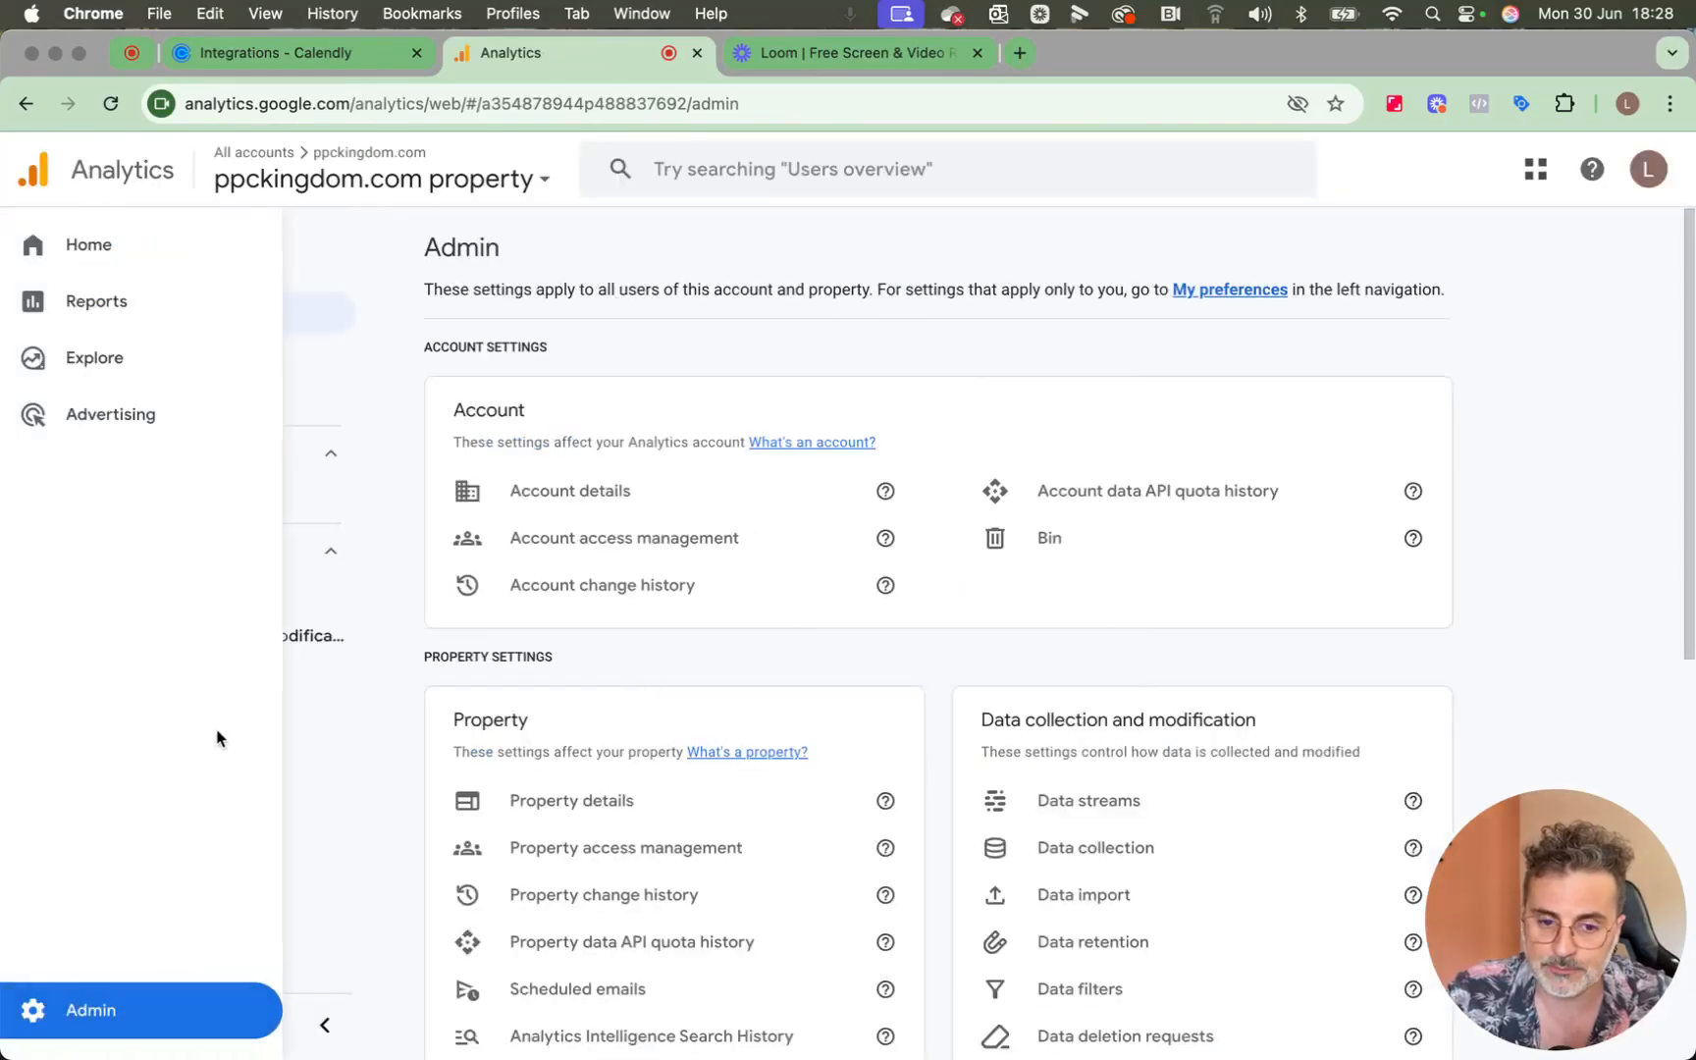
pyautogui.scroll(-5, 506, 591)
pyautogui.scroll(-1, 507, 587)
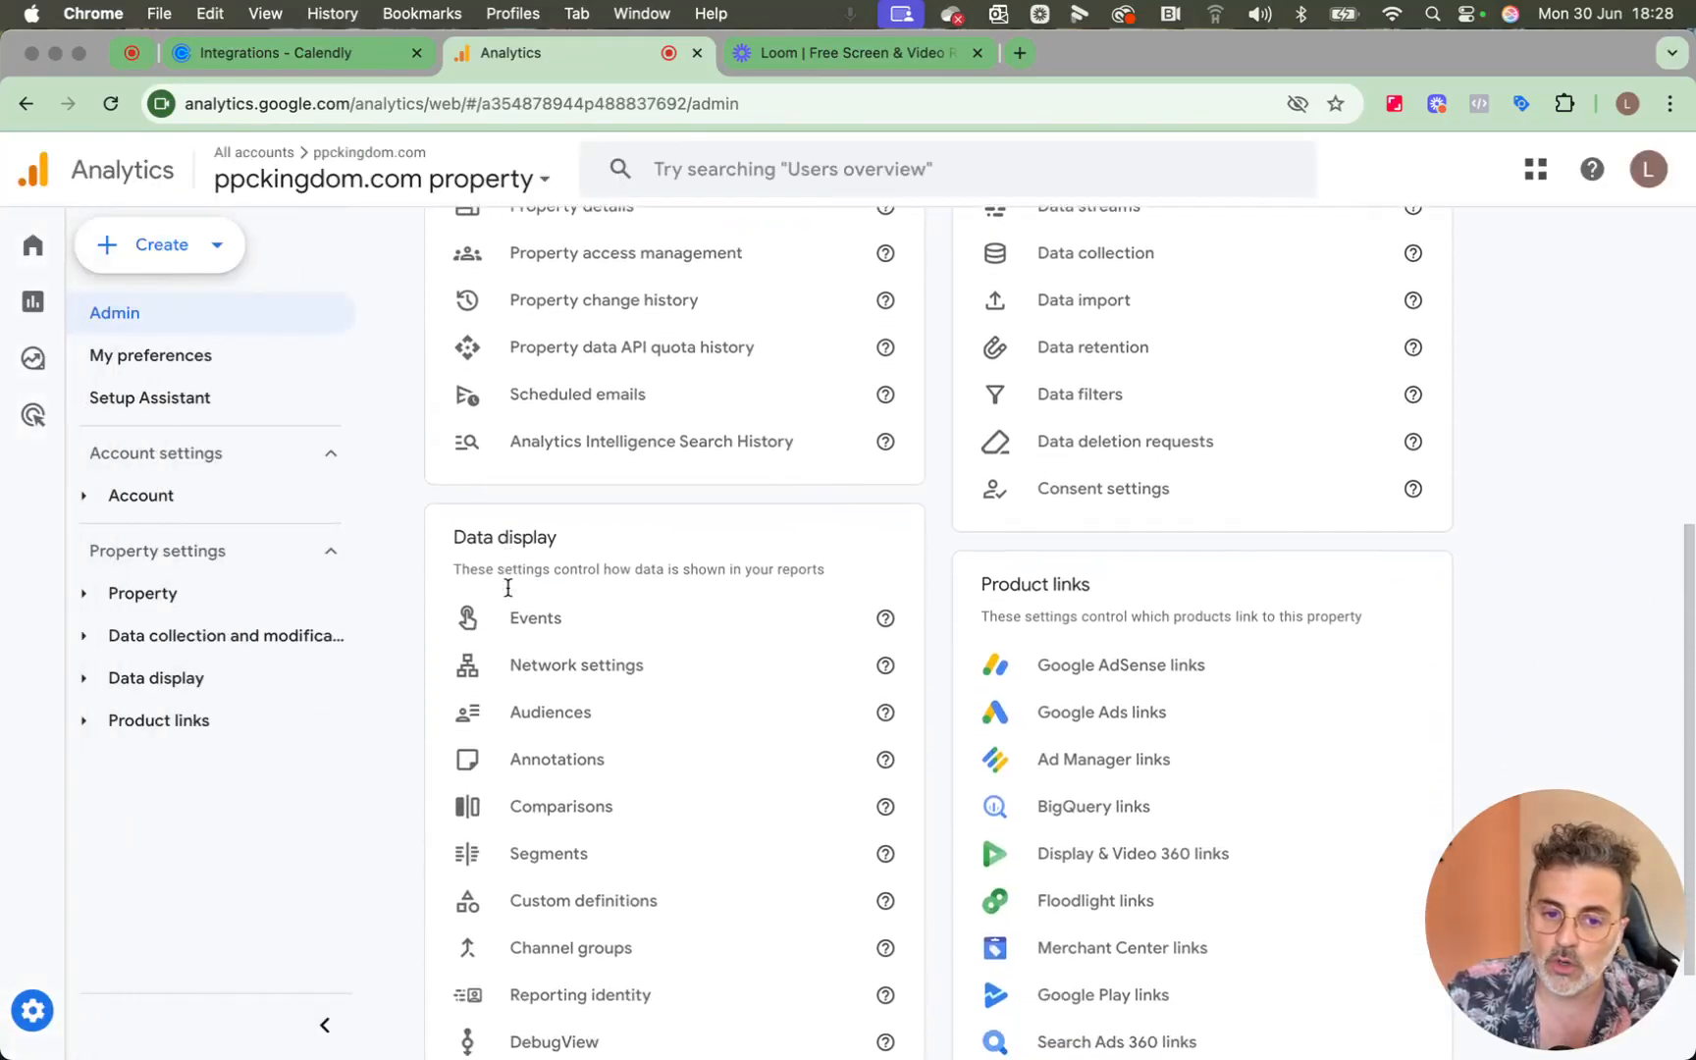
pyautogui.click(541, 615)
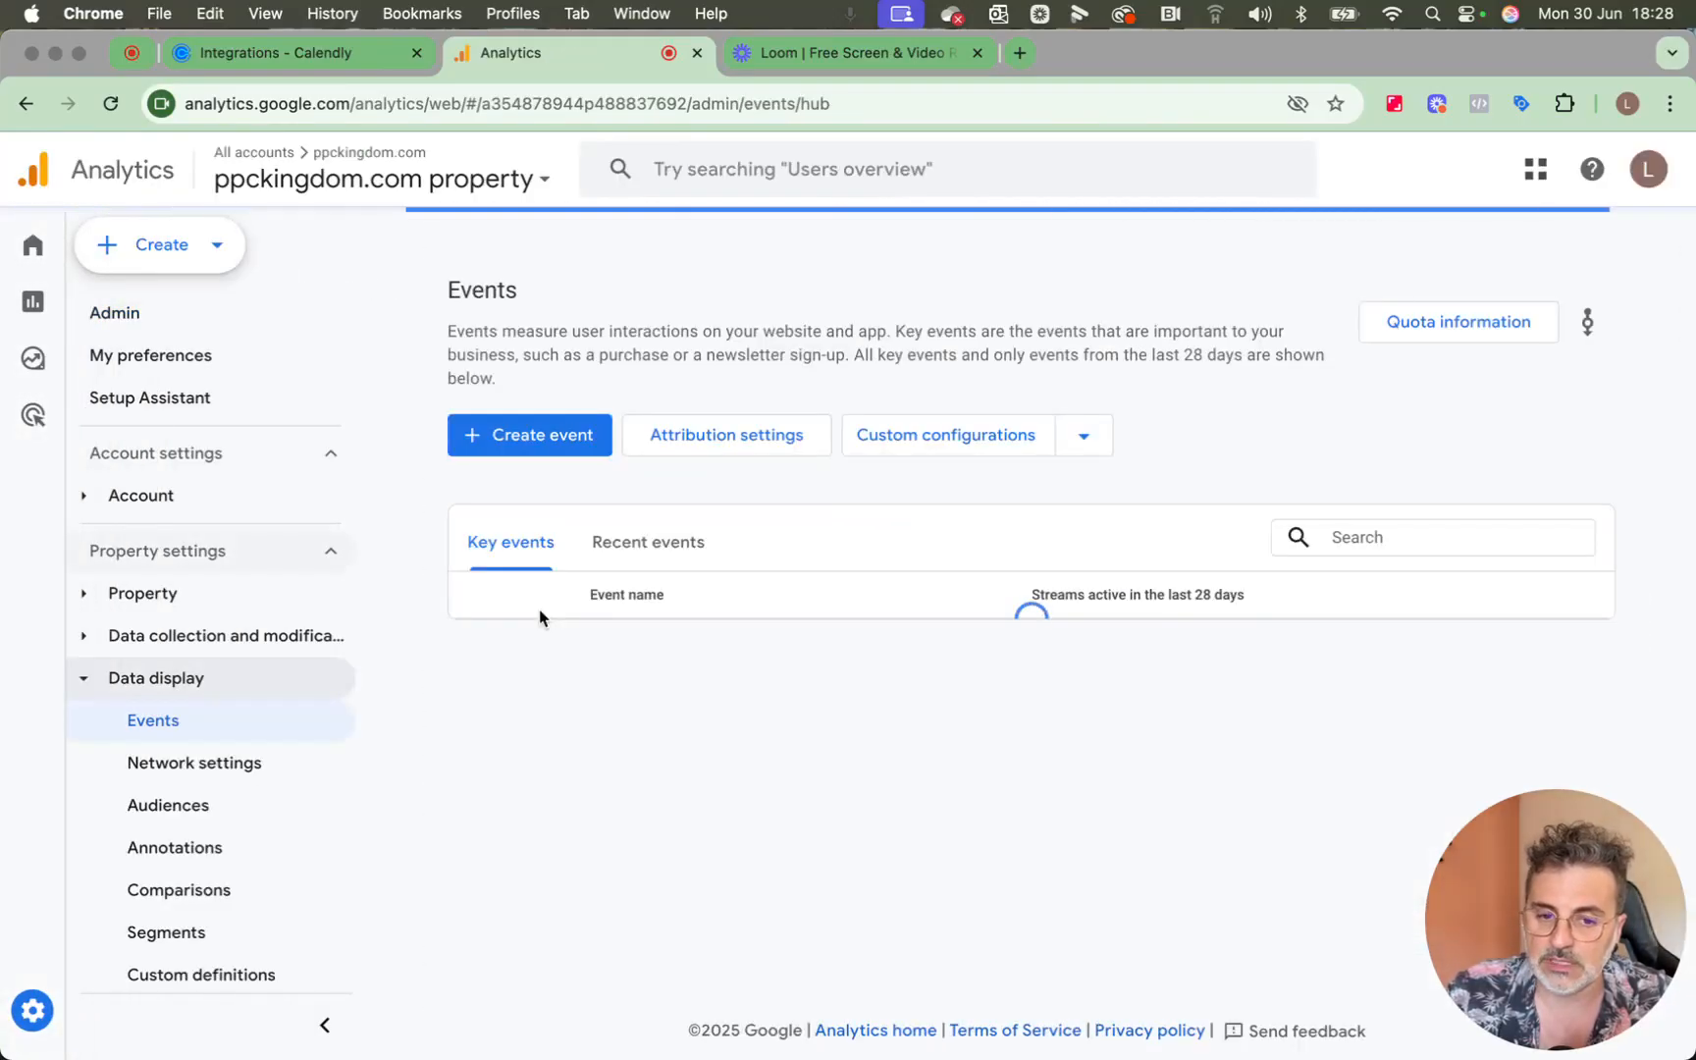
# List the recent events and mark invitee_select_time as a key event.
pyautogui.click(613, 556)
pyautogui.scroll(-2, 617, 558)
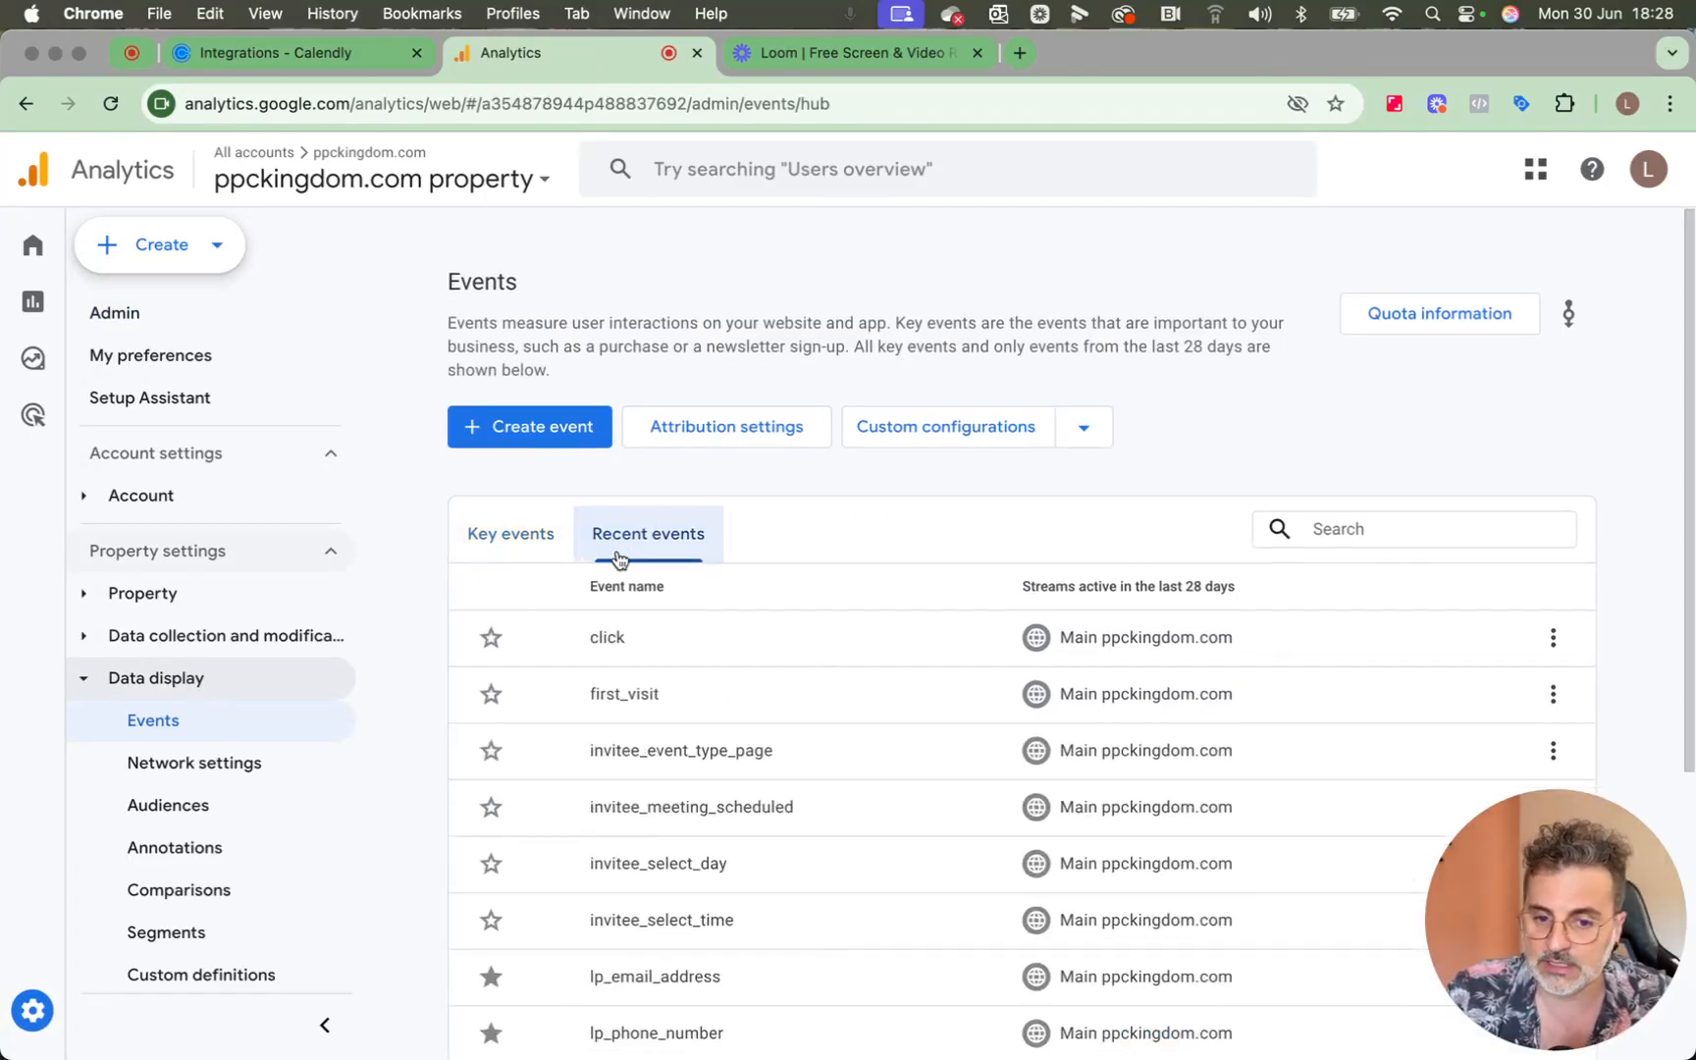
pyautogui.scroll(-1, 619, 559)
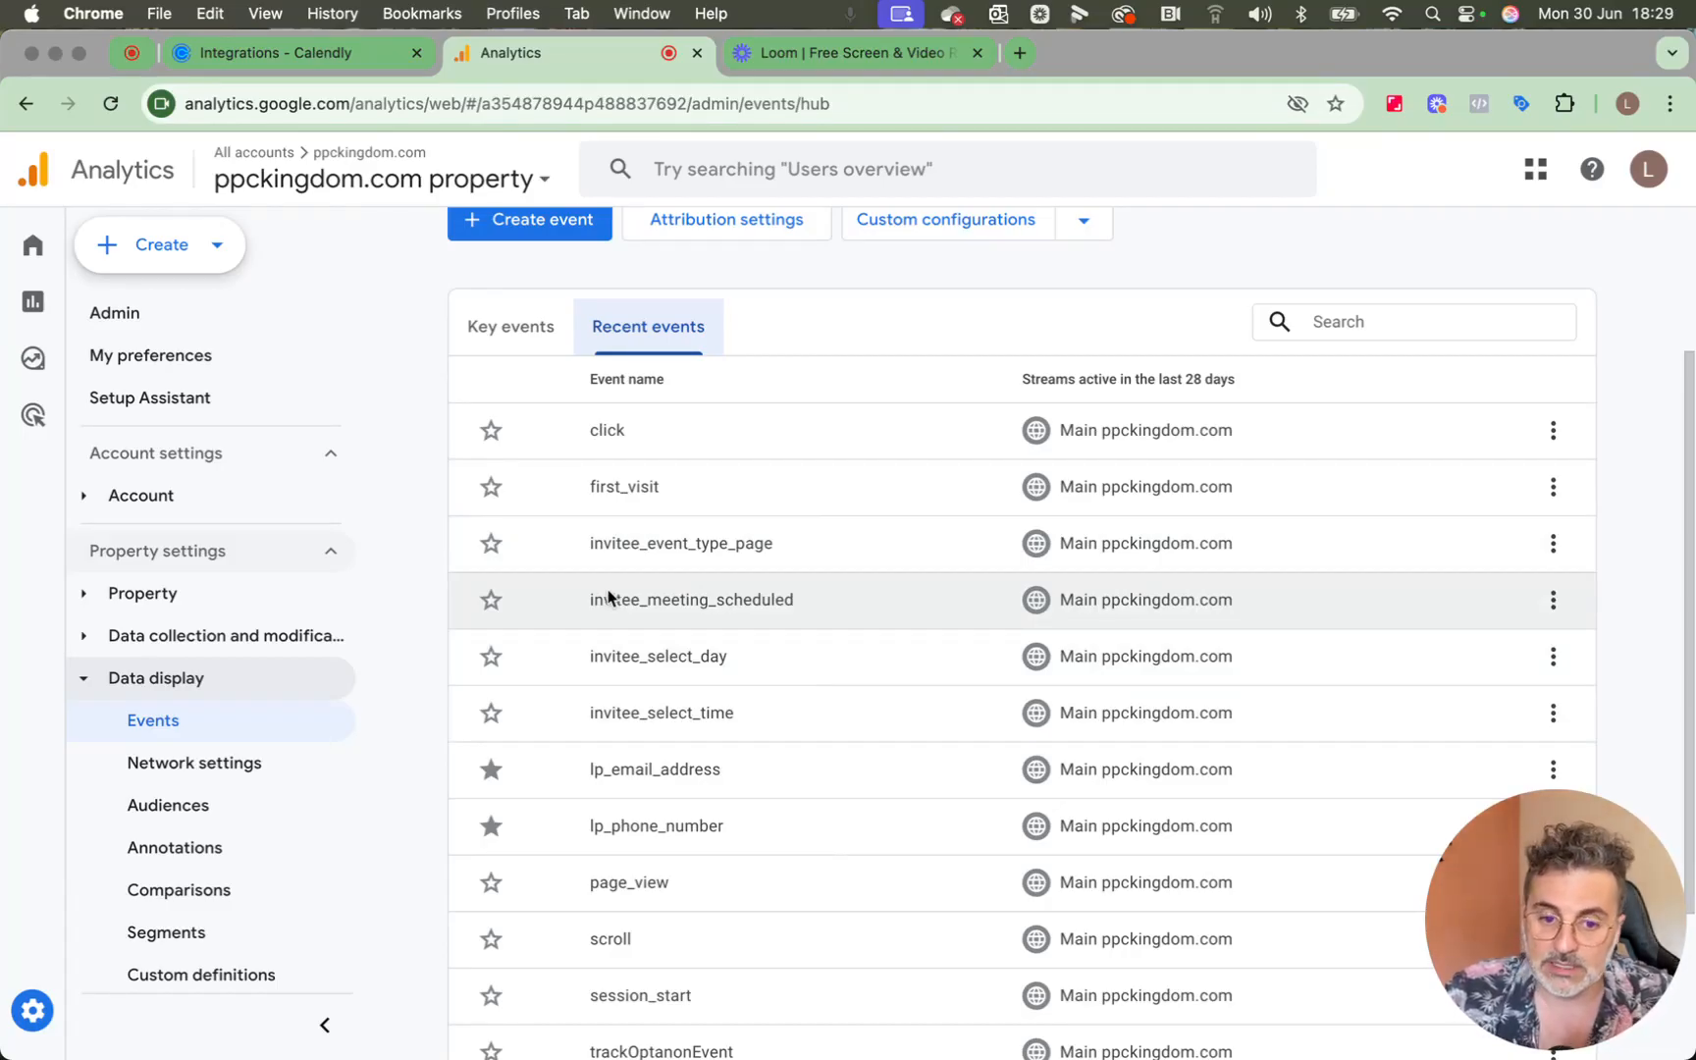
pyautogui.click(496, 715)
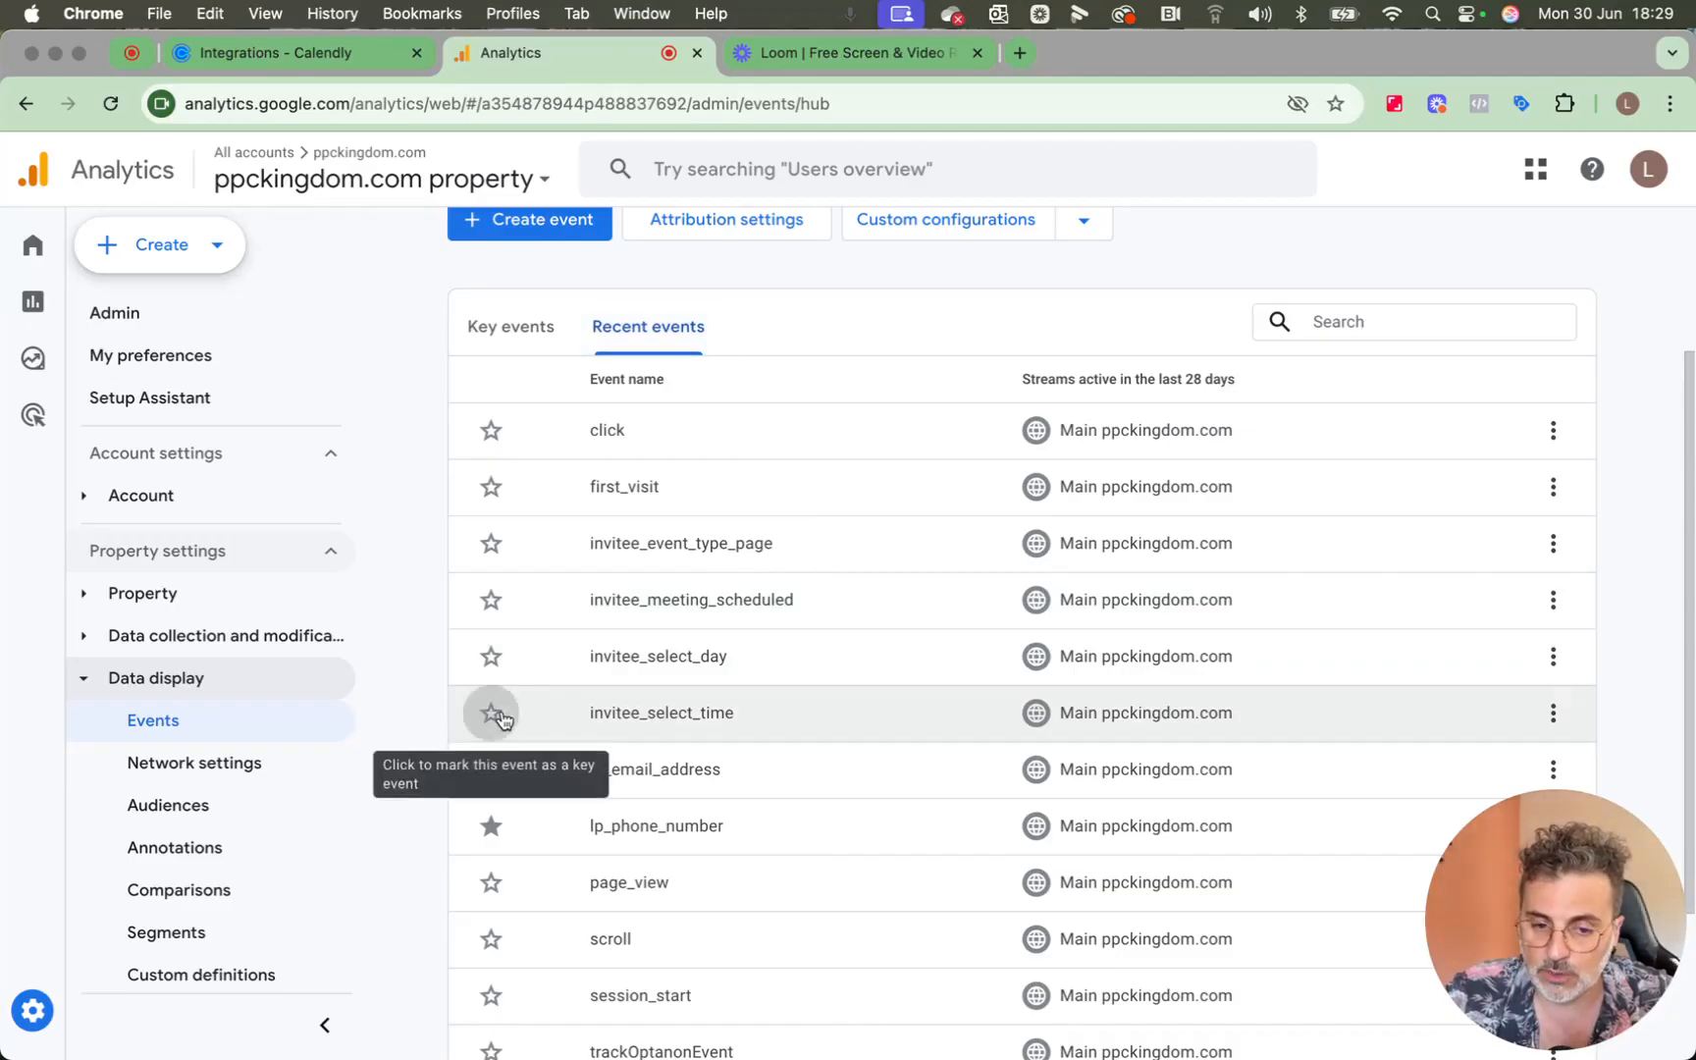
# Mark invitee_select_day, invitee_meeting_scheduled and invitee_event_type_page as key events in the recent events list.
pyautogui.click(492, 657)
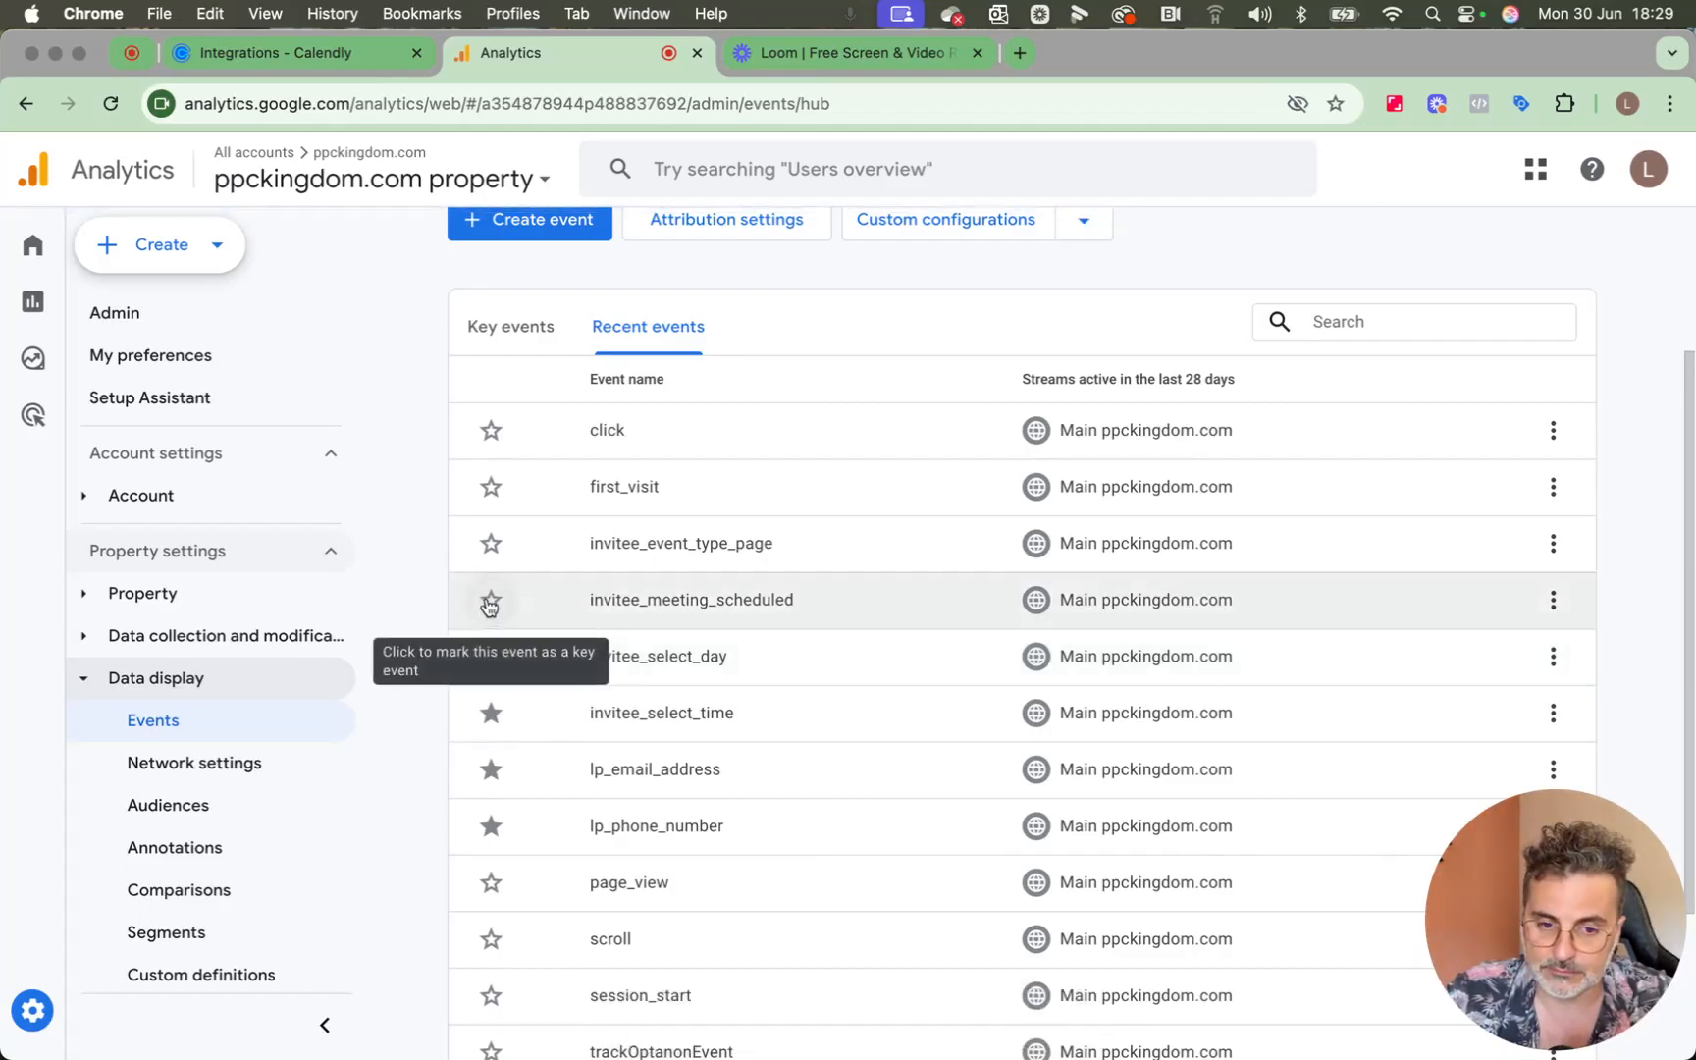
pyautogui.click(491, 606)
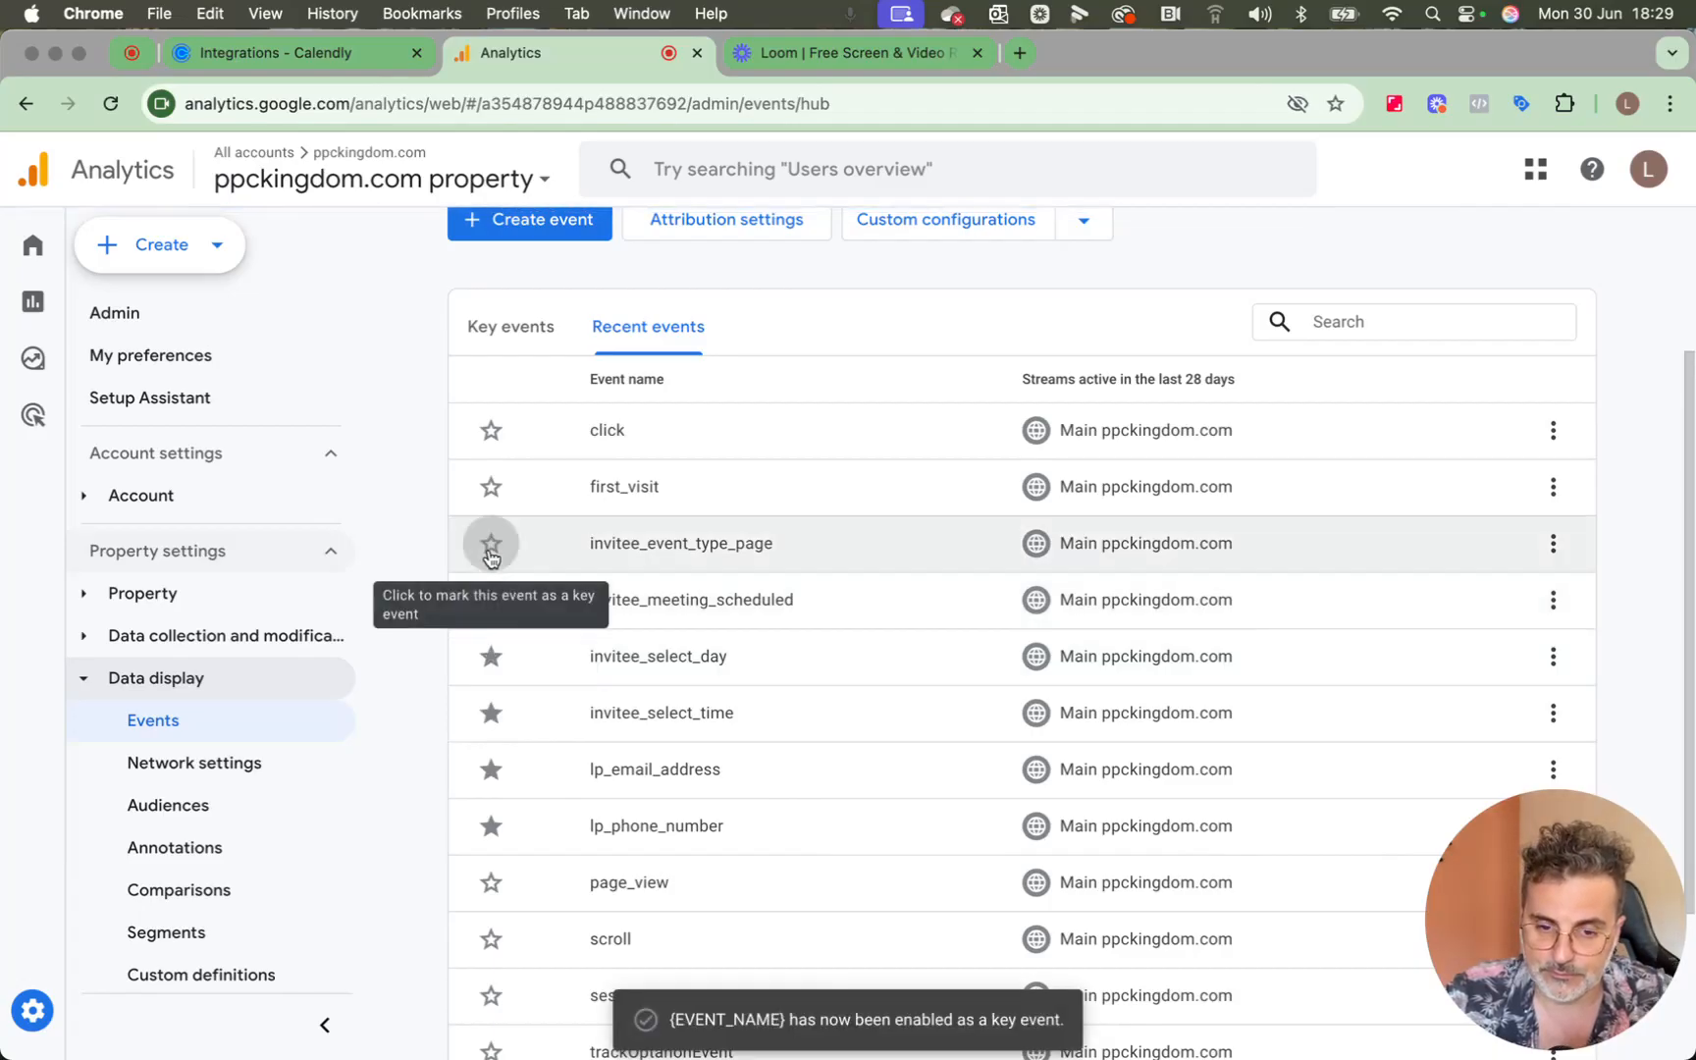
pyautogui.click(492, 556)
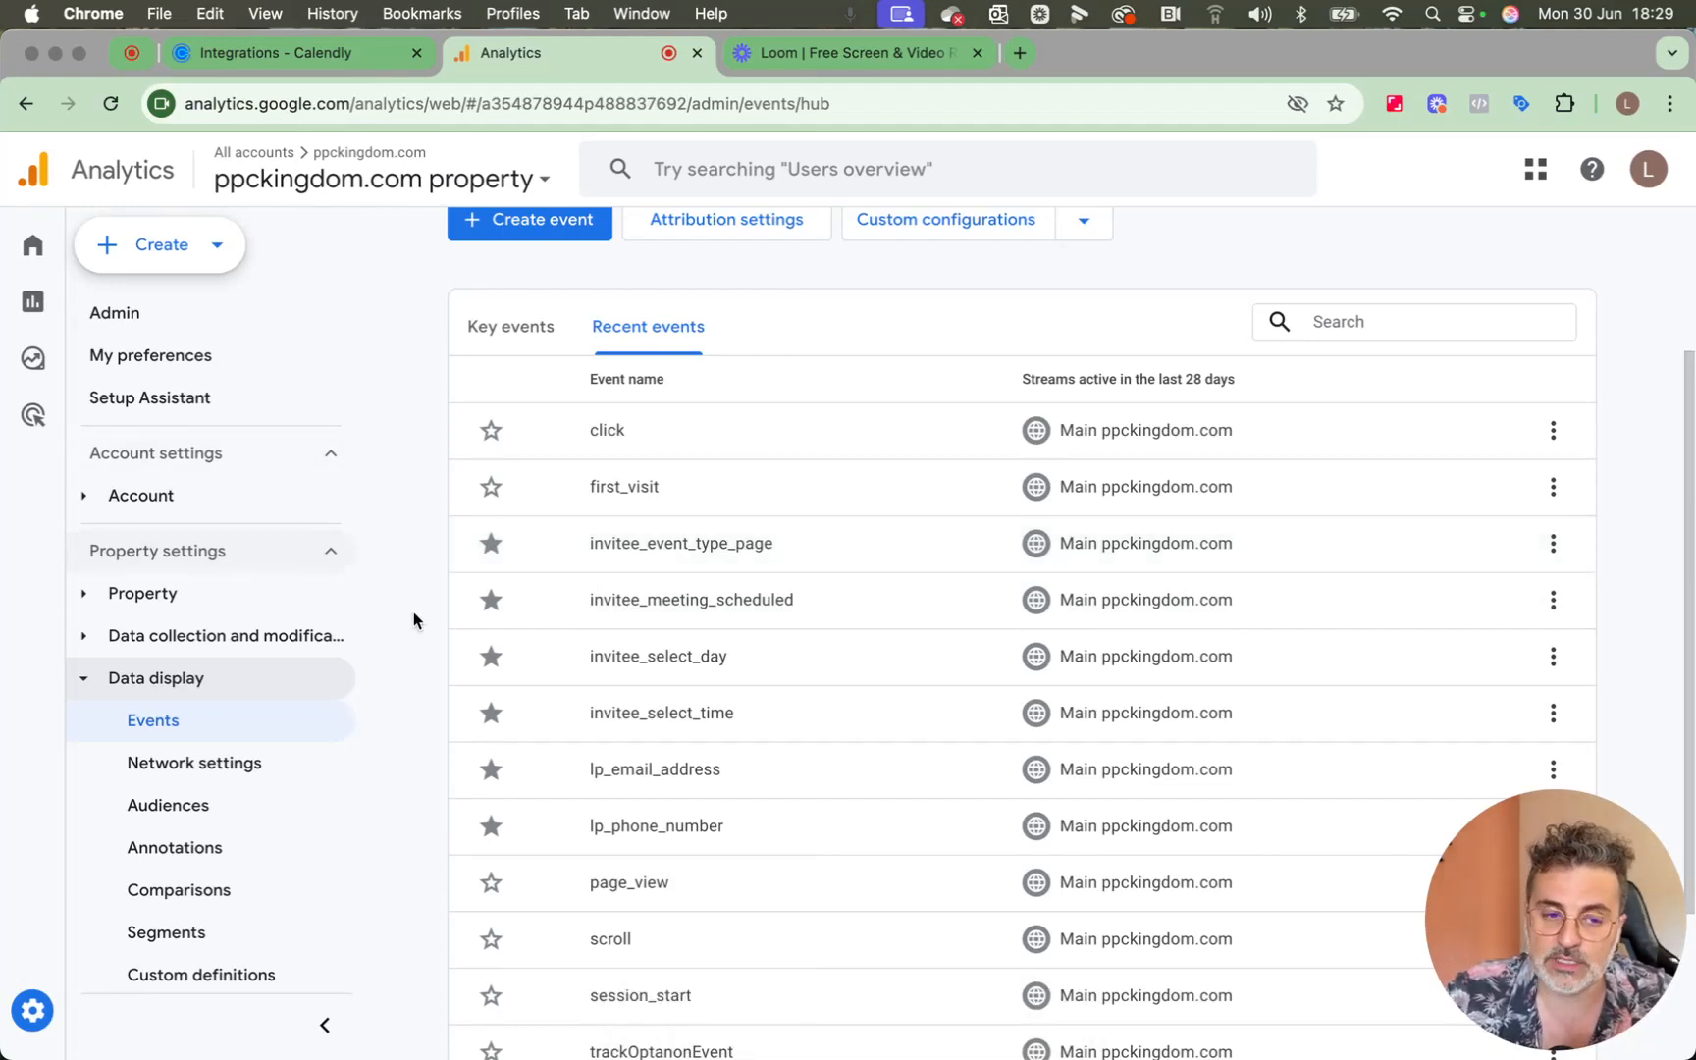
# Open the Realtime overview report and examine the event count and key events by event name.
pyautogui.moveTo(46, 300)
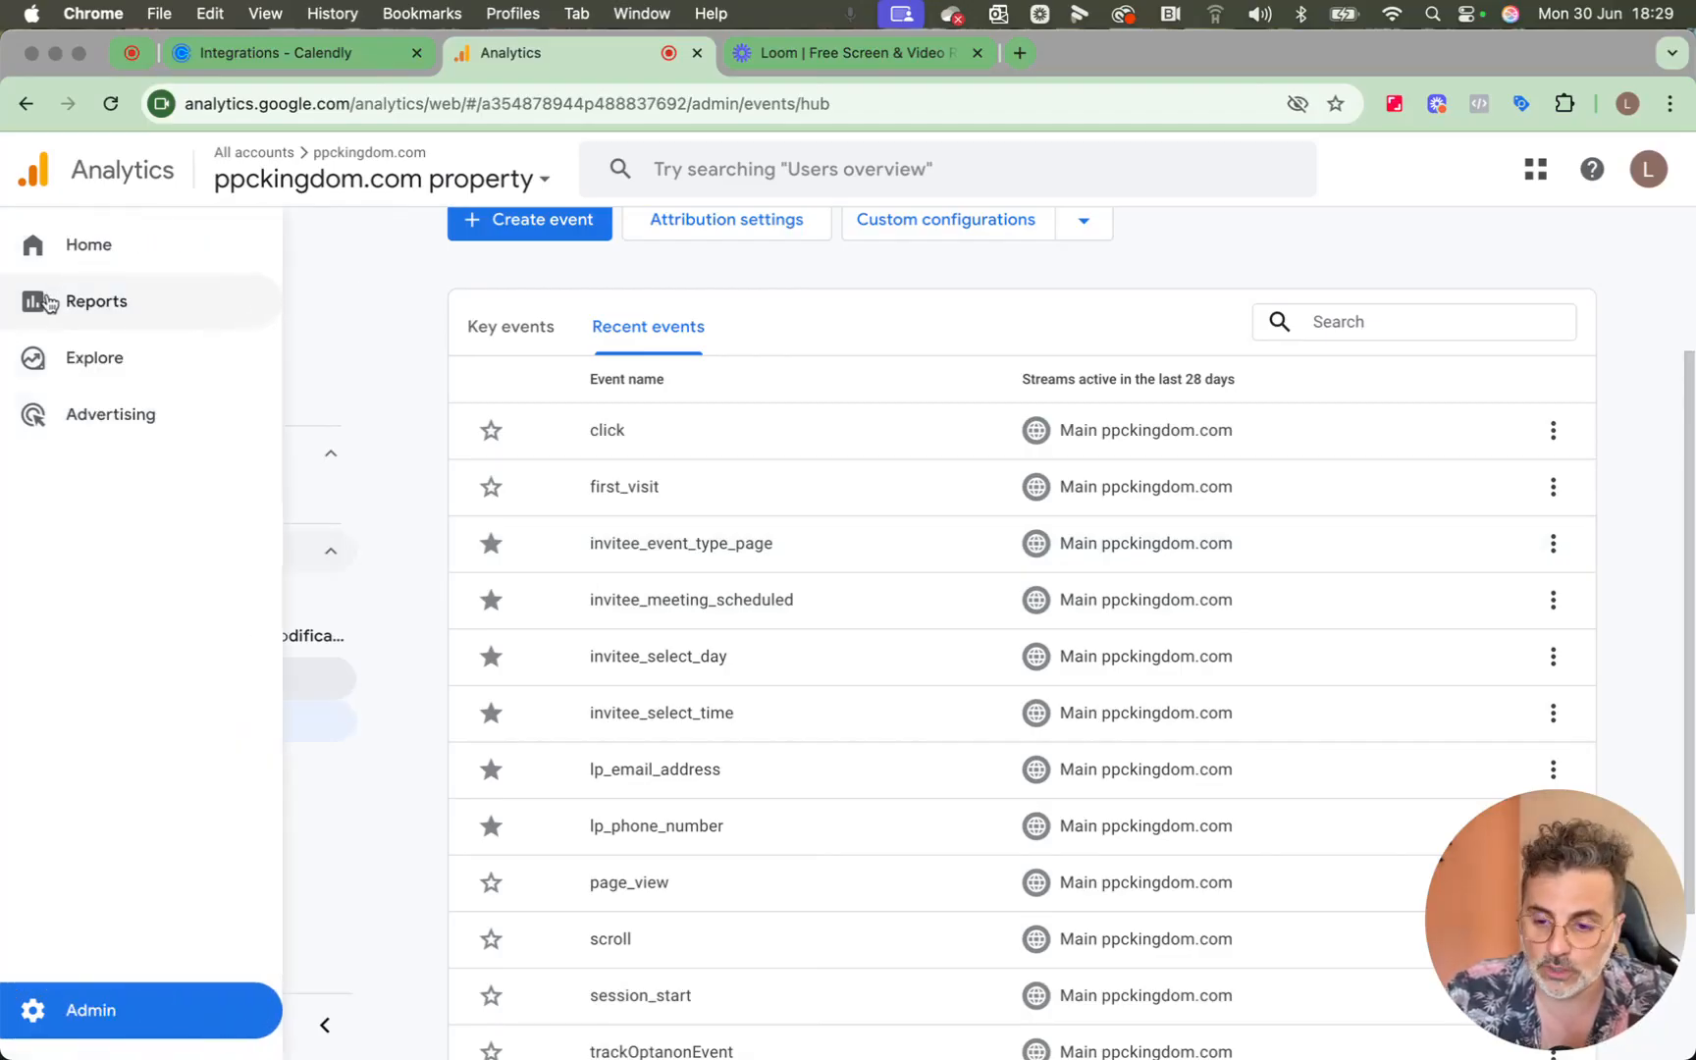
pyautogui.click(46, 302)
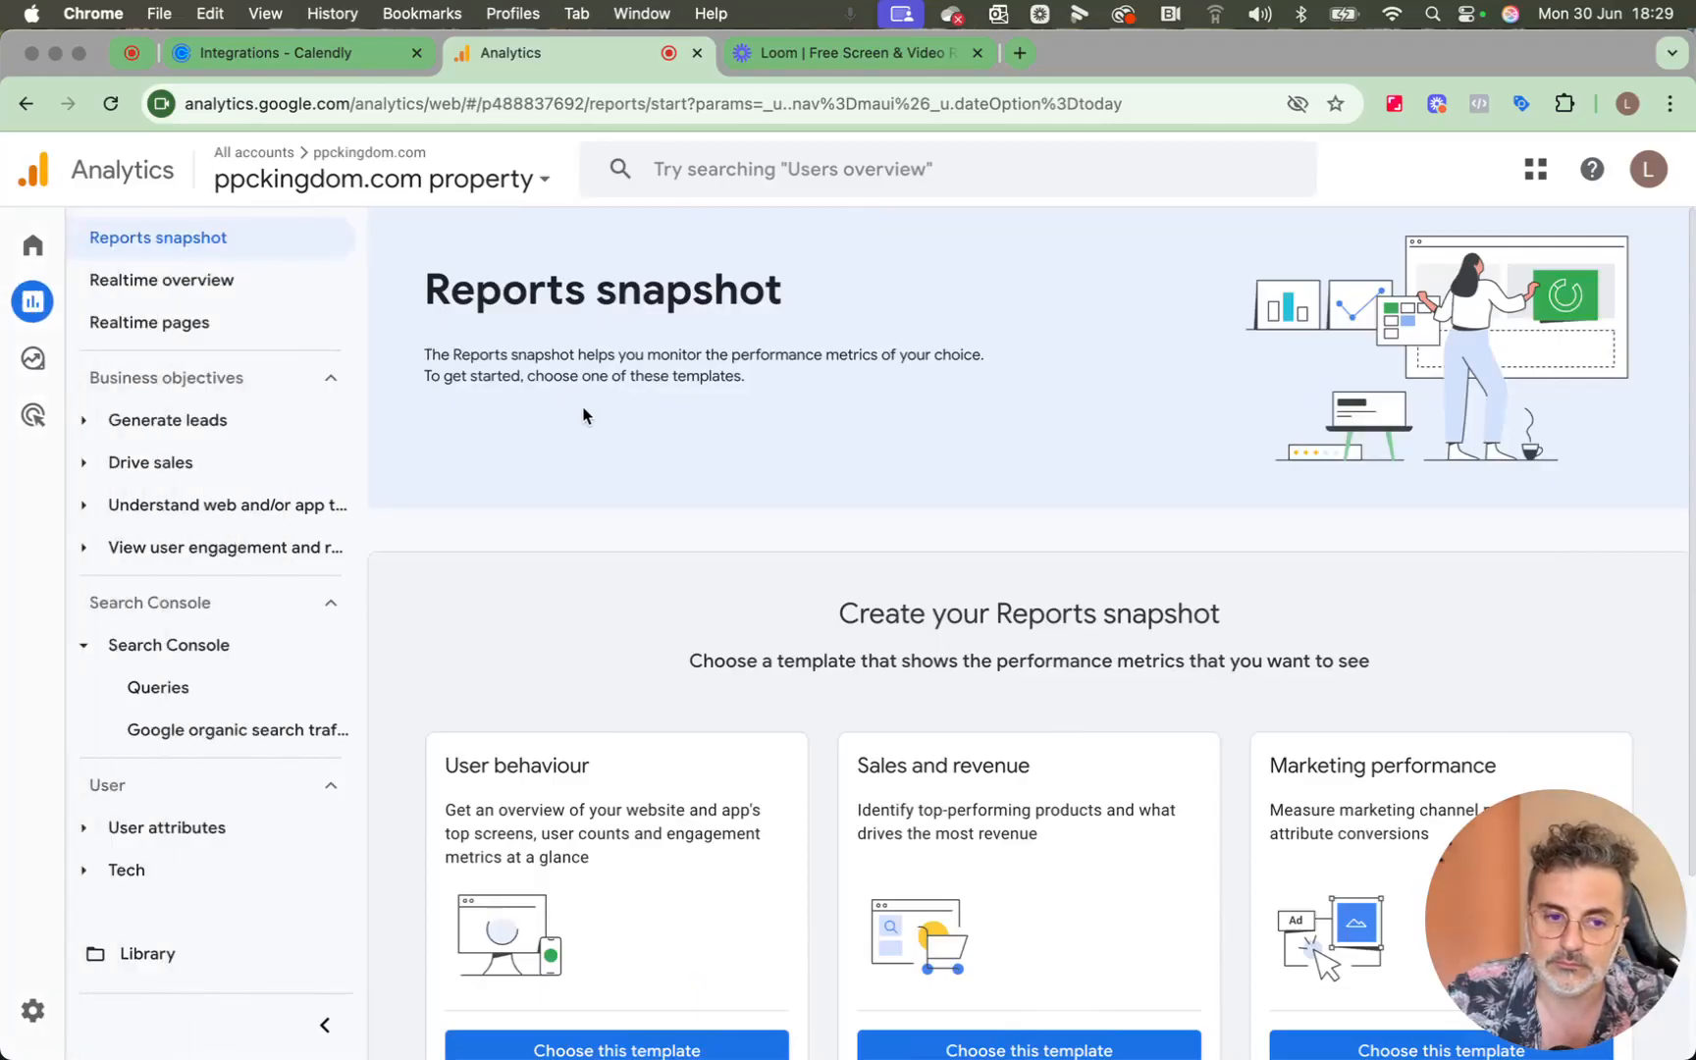
pyautogui.click(245, 283)
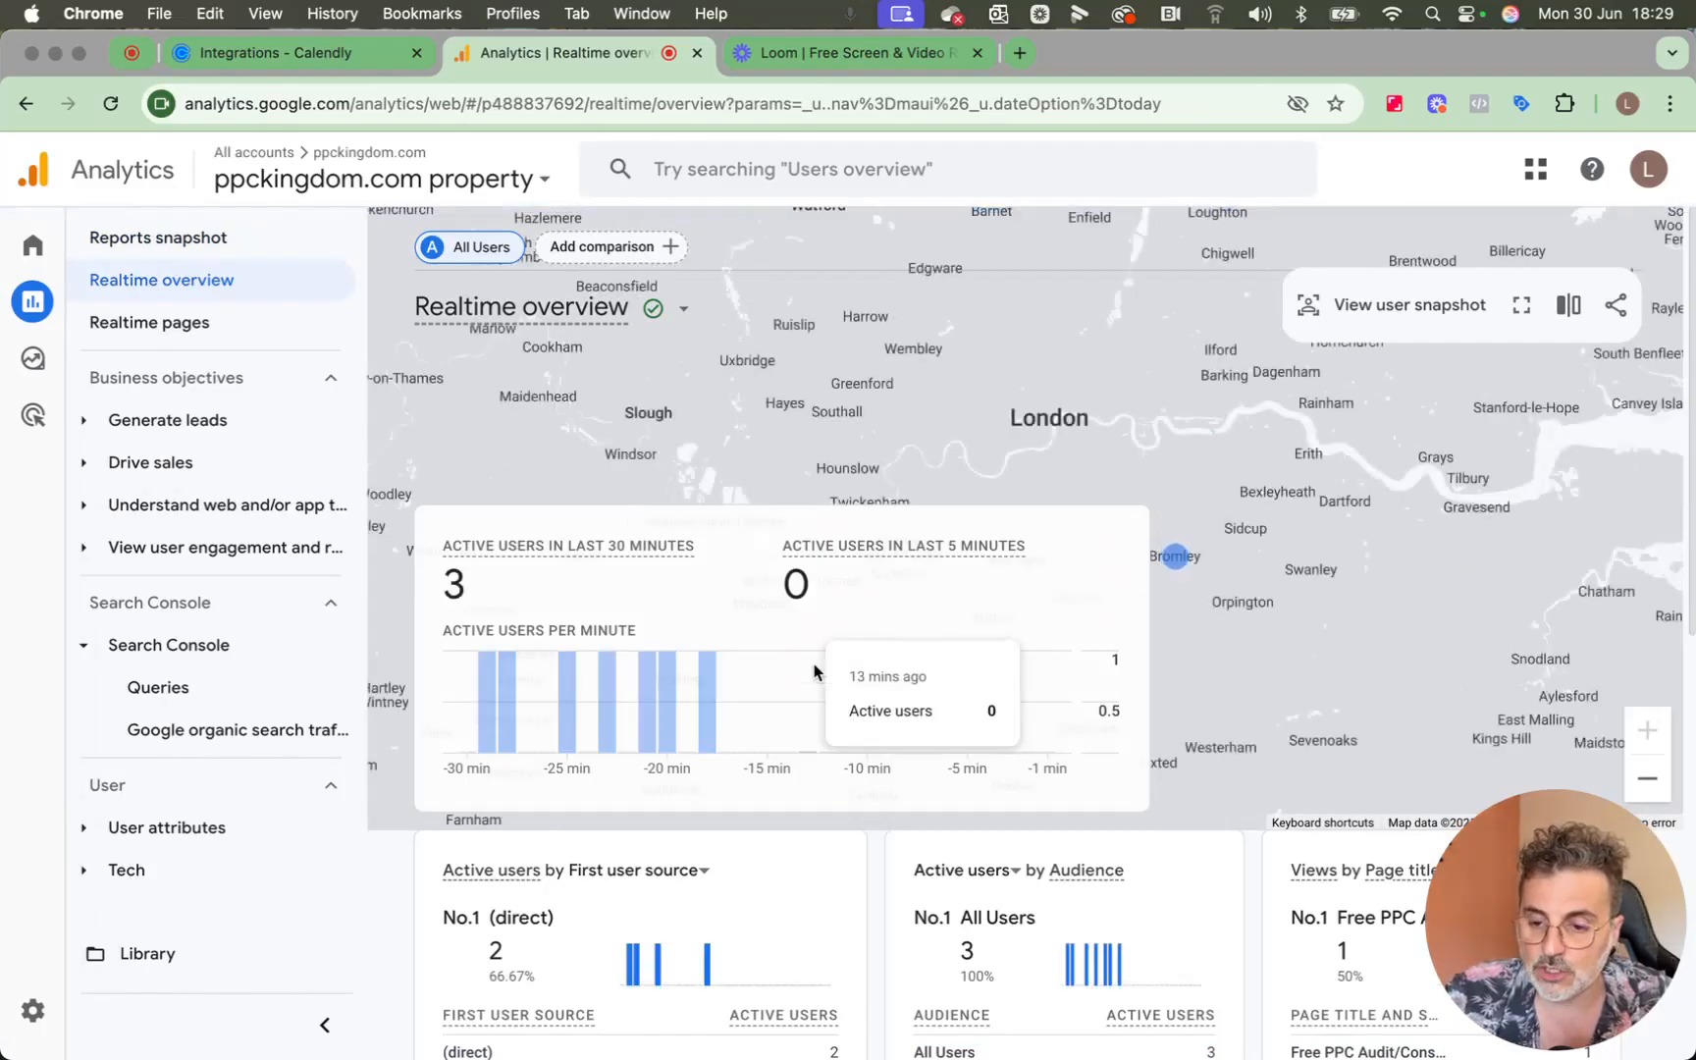
pyautogui.scroll(-5, 813, 664)
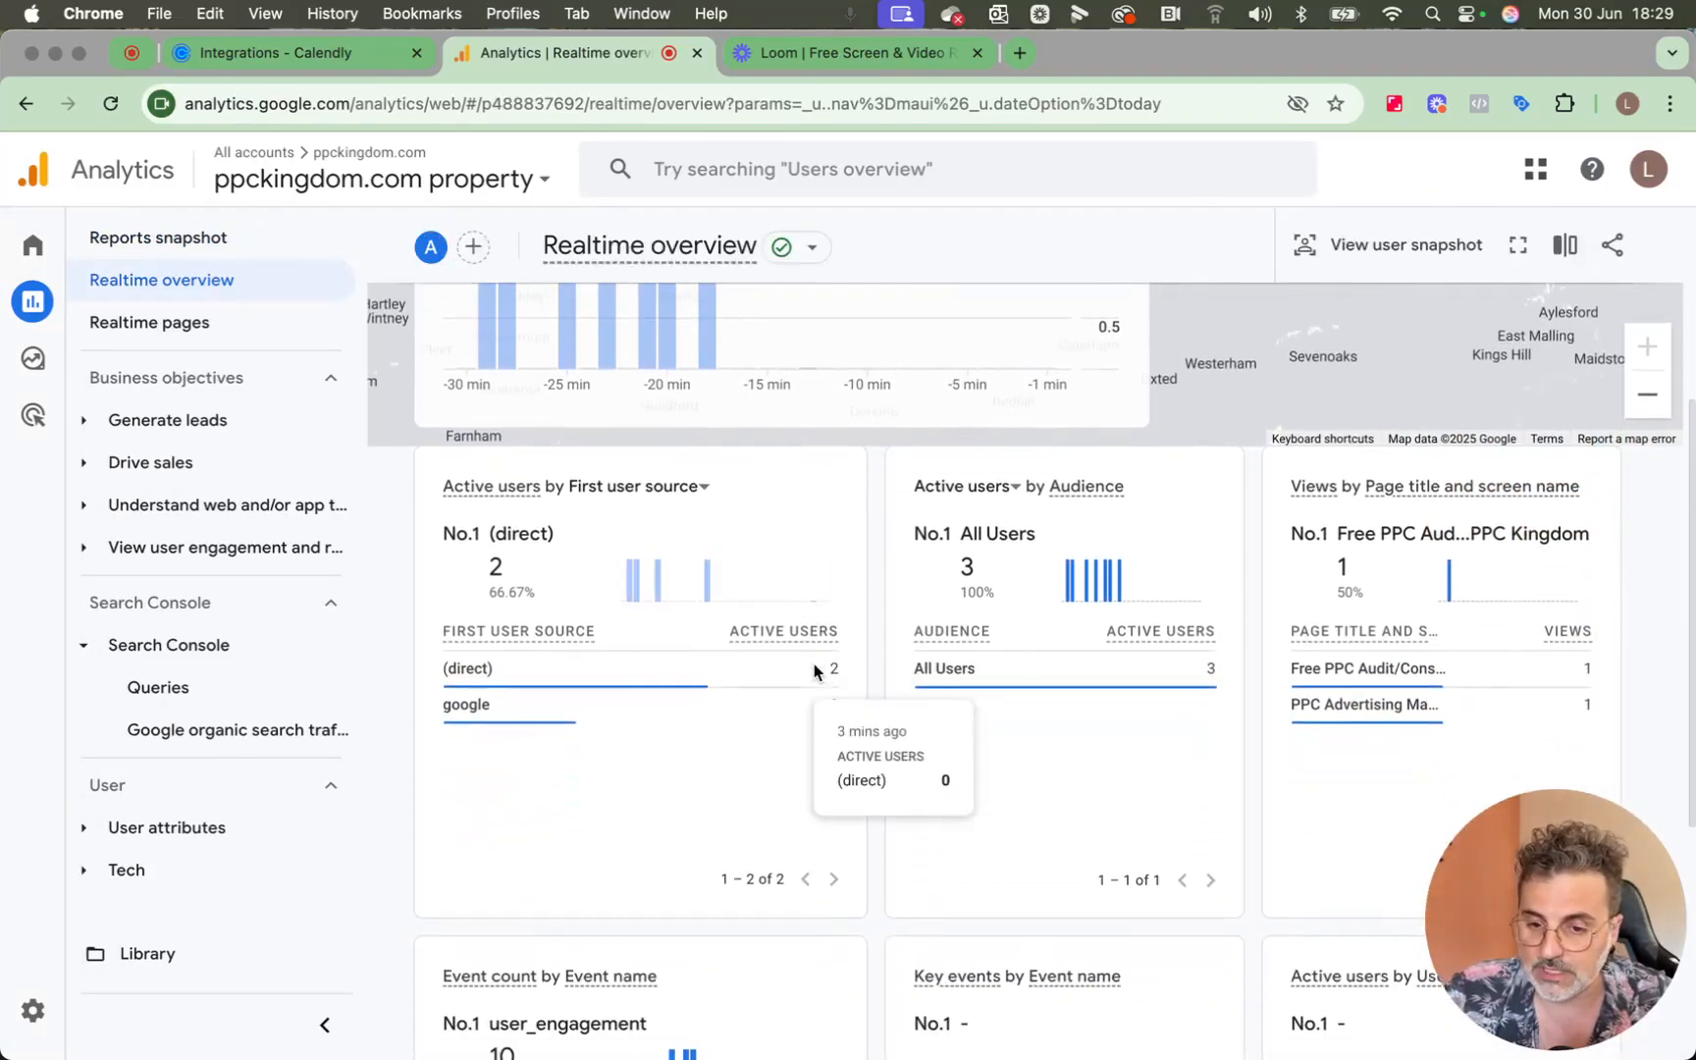
pyautogui.scroll(-2, 814, 664)
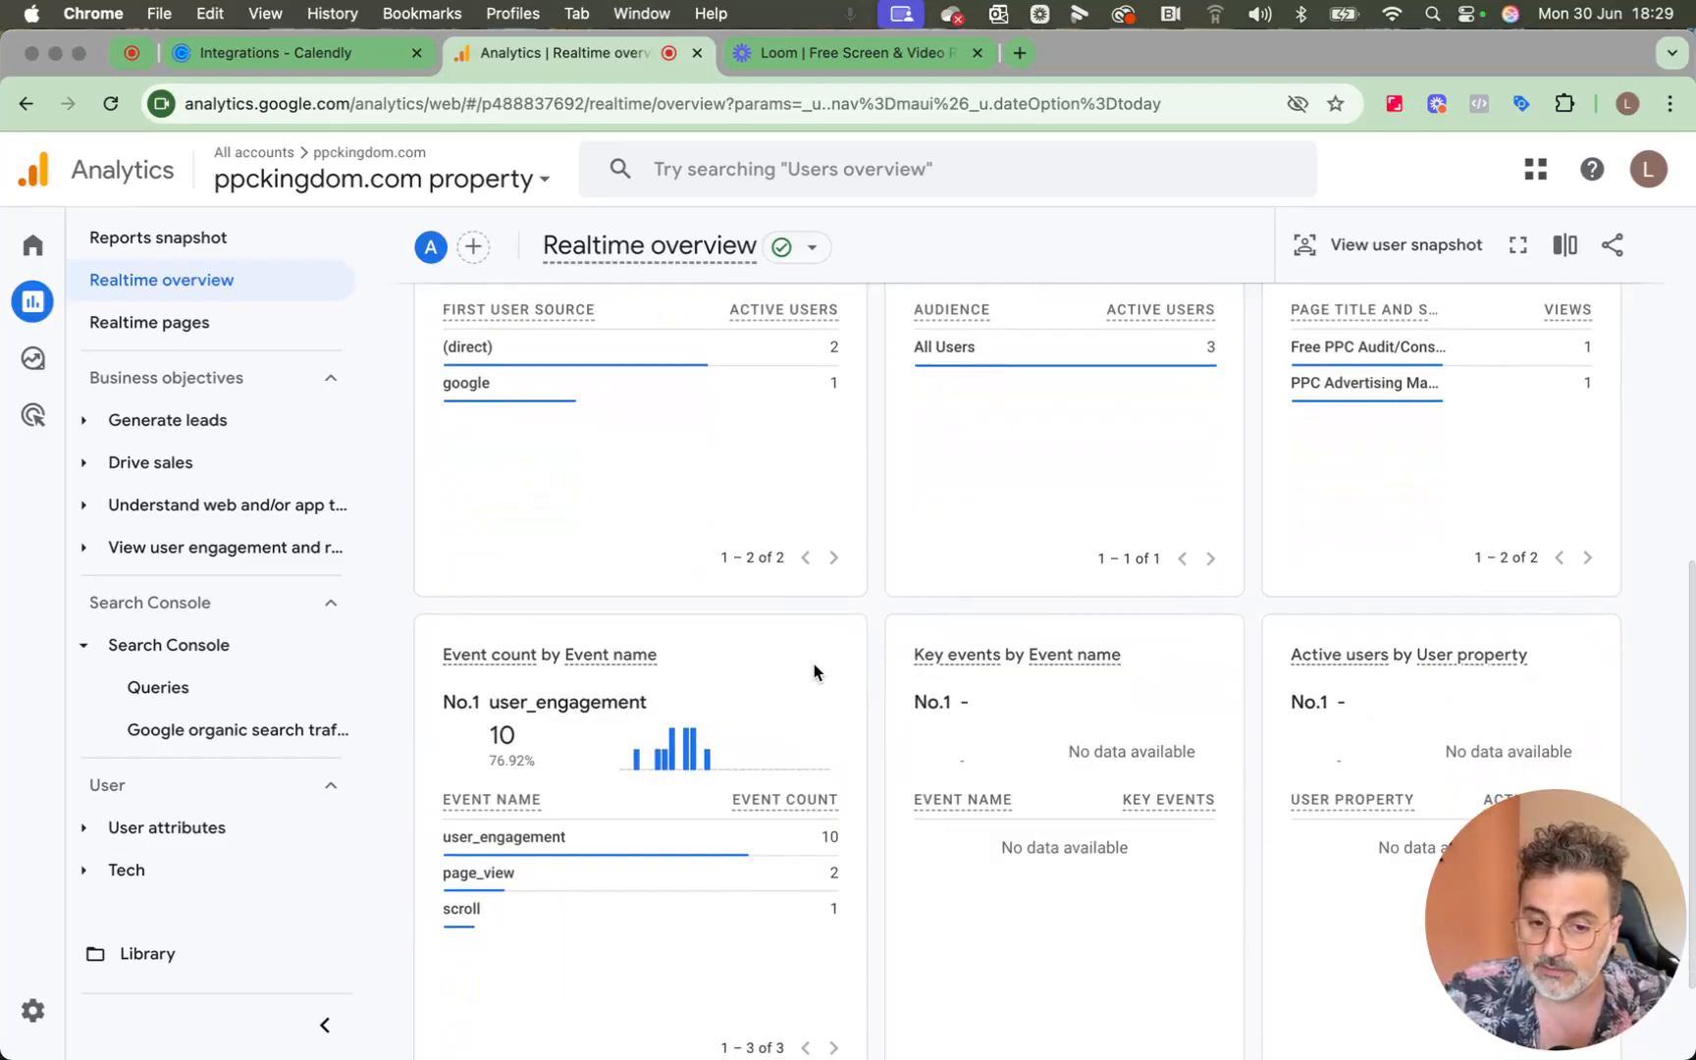
pyautogui.scroll(-1, 813, 666)
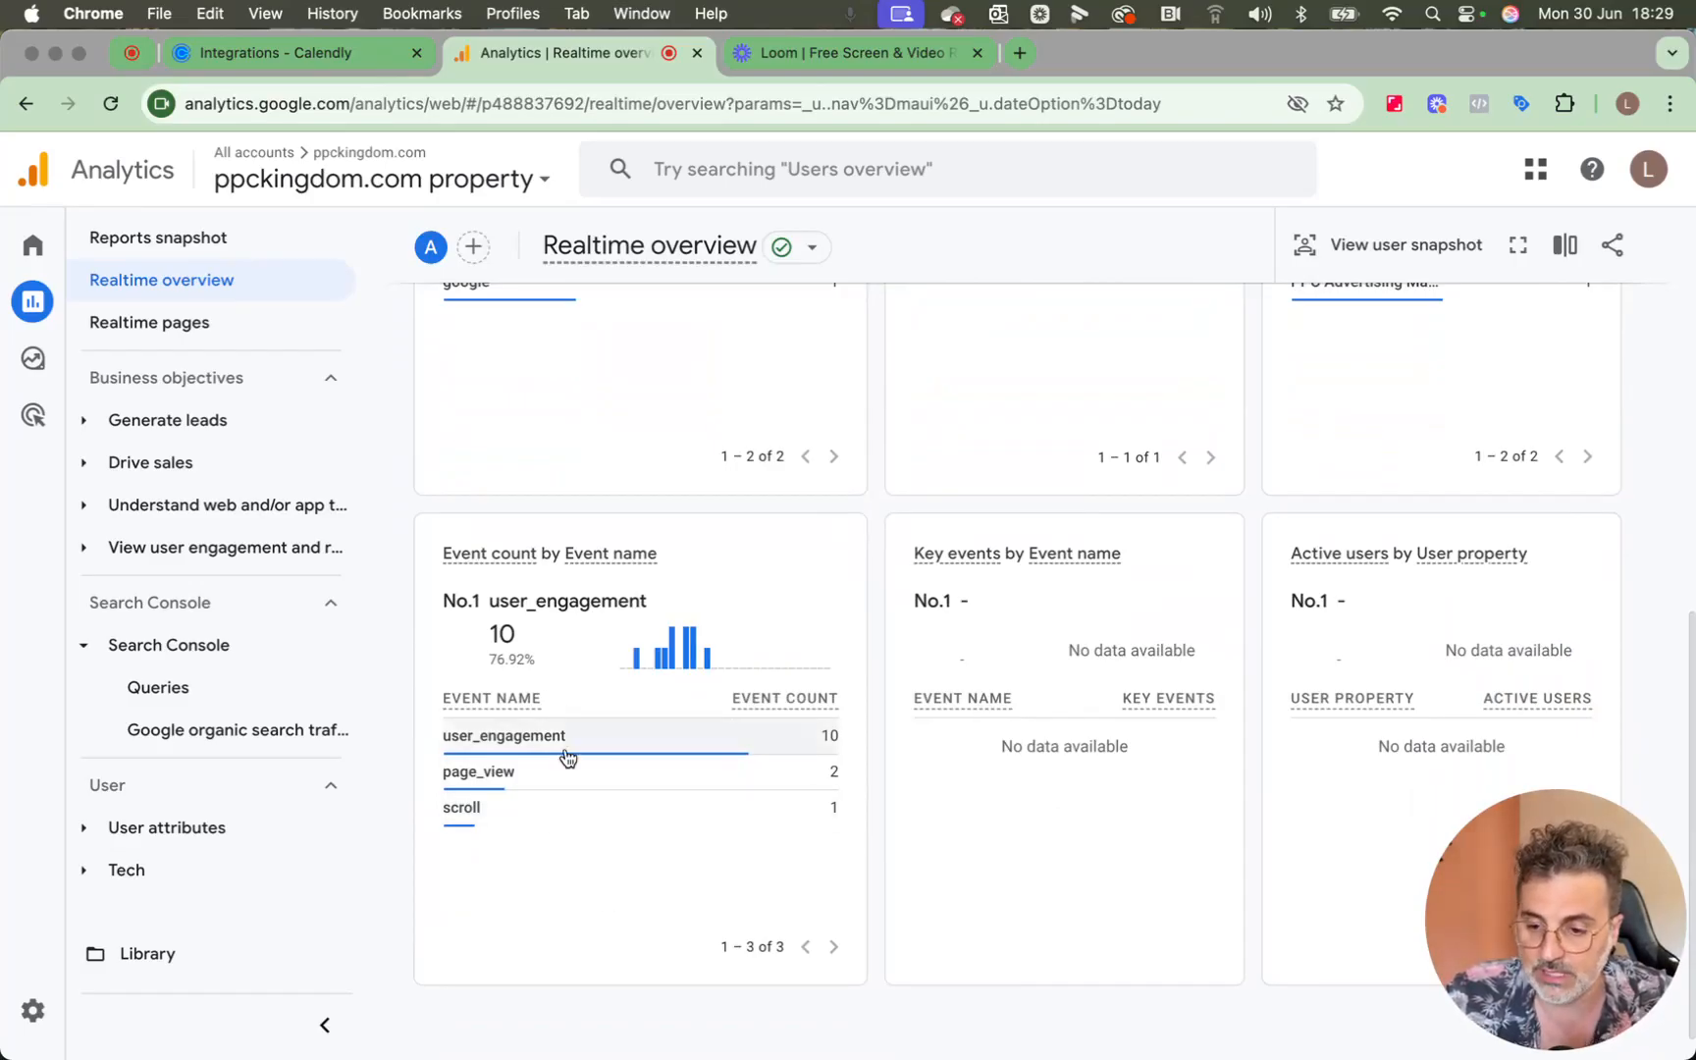
pyautogui.moveTo(569, 756)
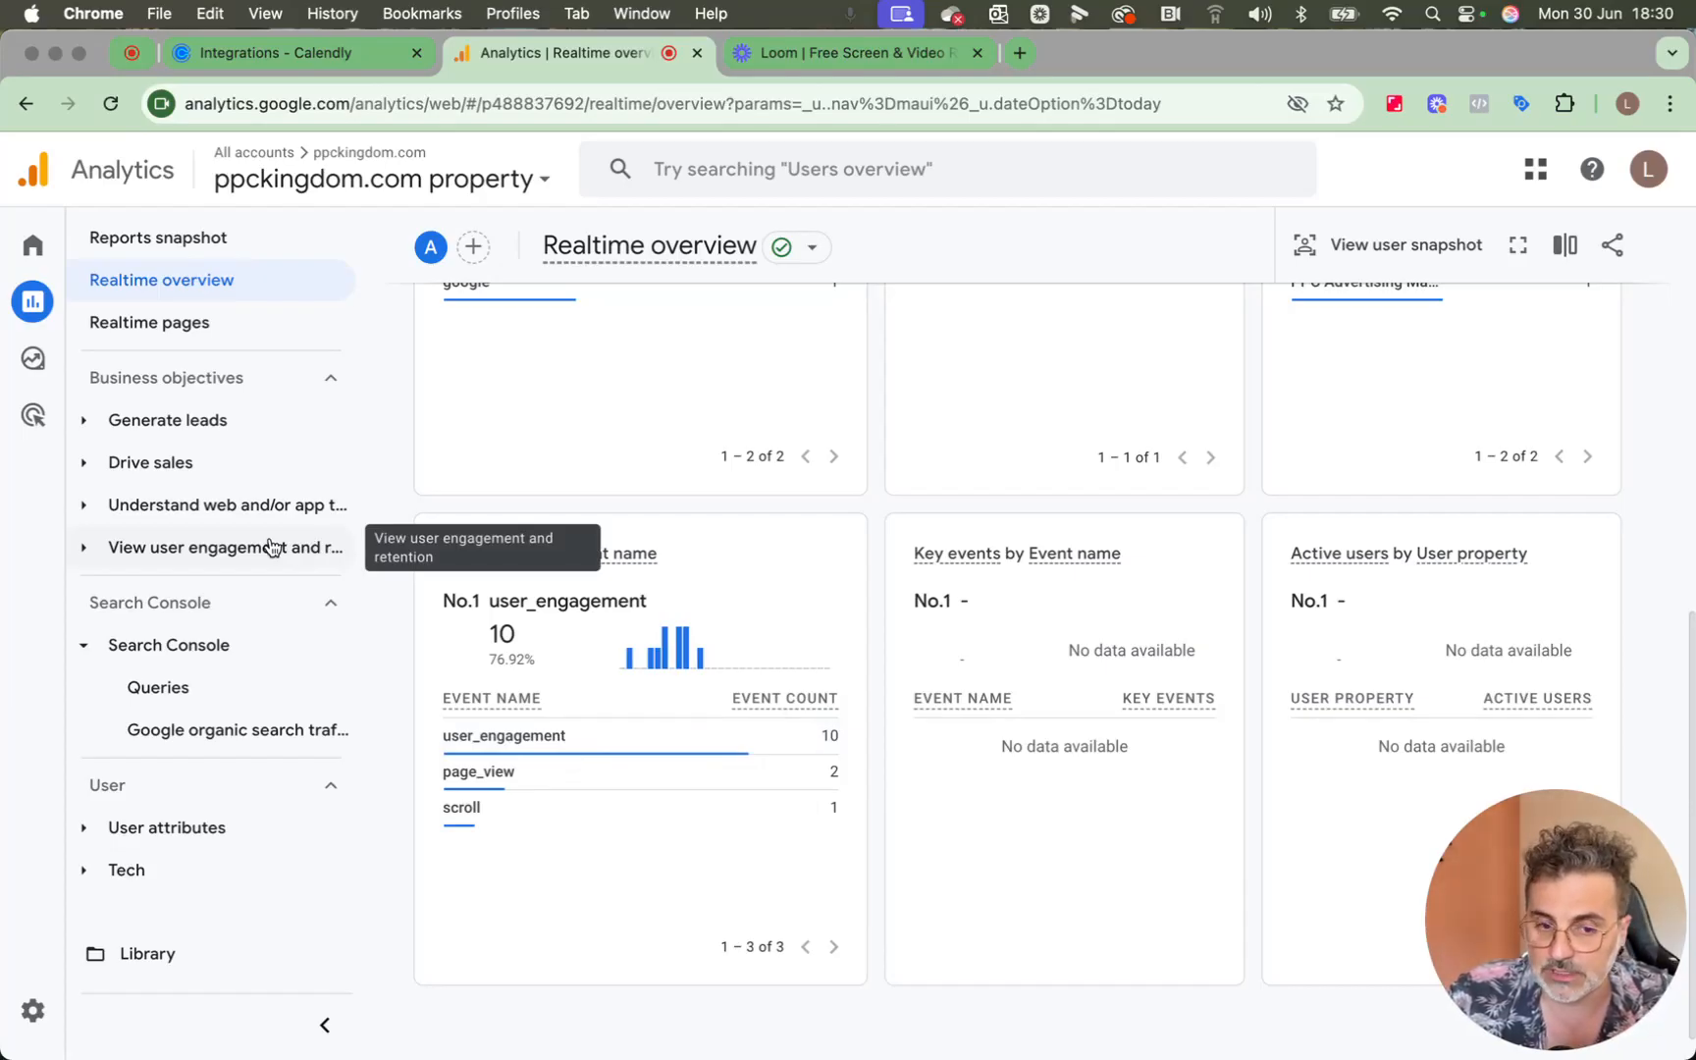
# Open the Events report under View user engagement and retention and go to its event name table.
pyautogui.click(272, 547)
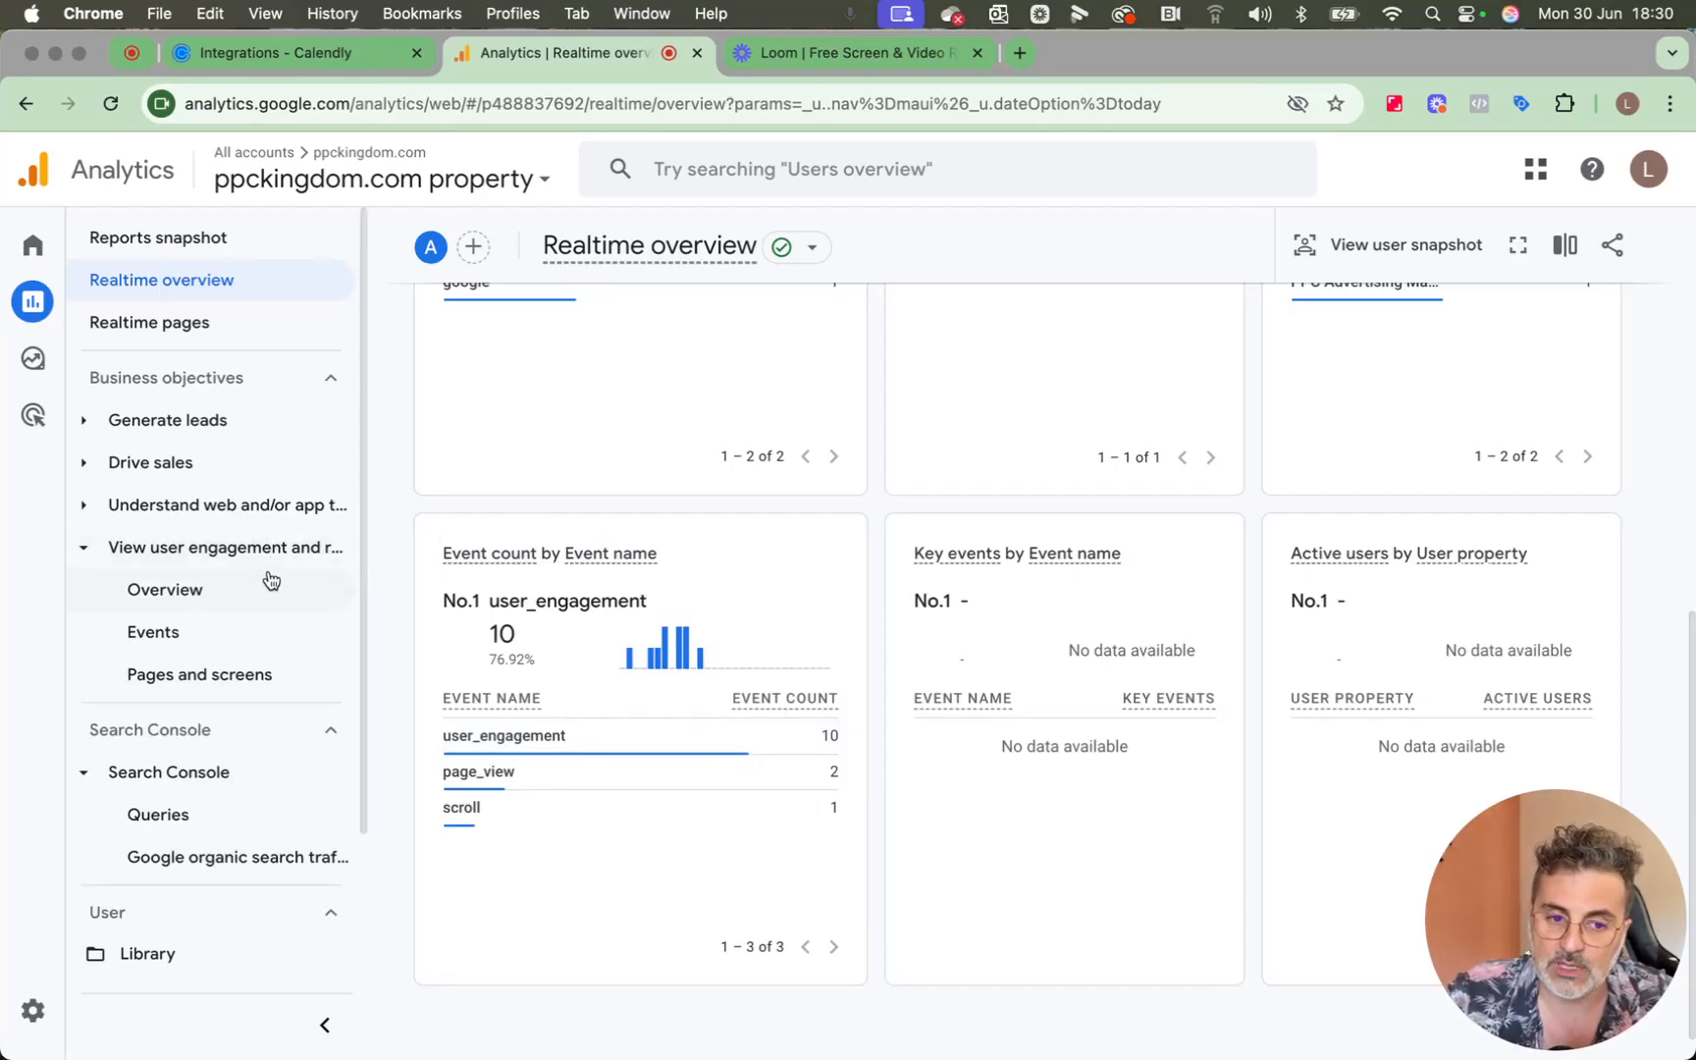
pyautogui.click(263, 628)
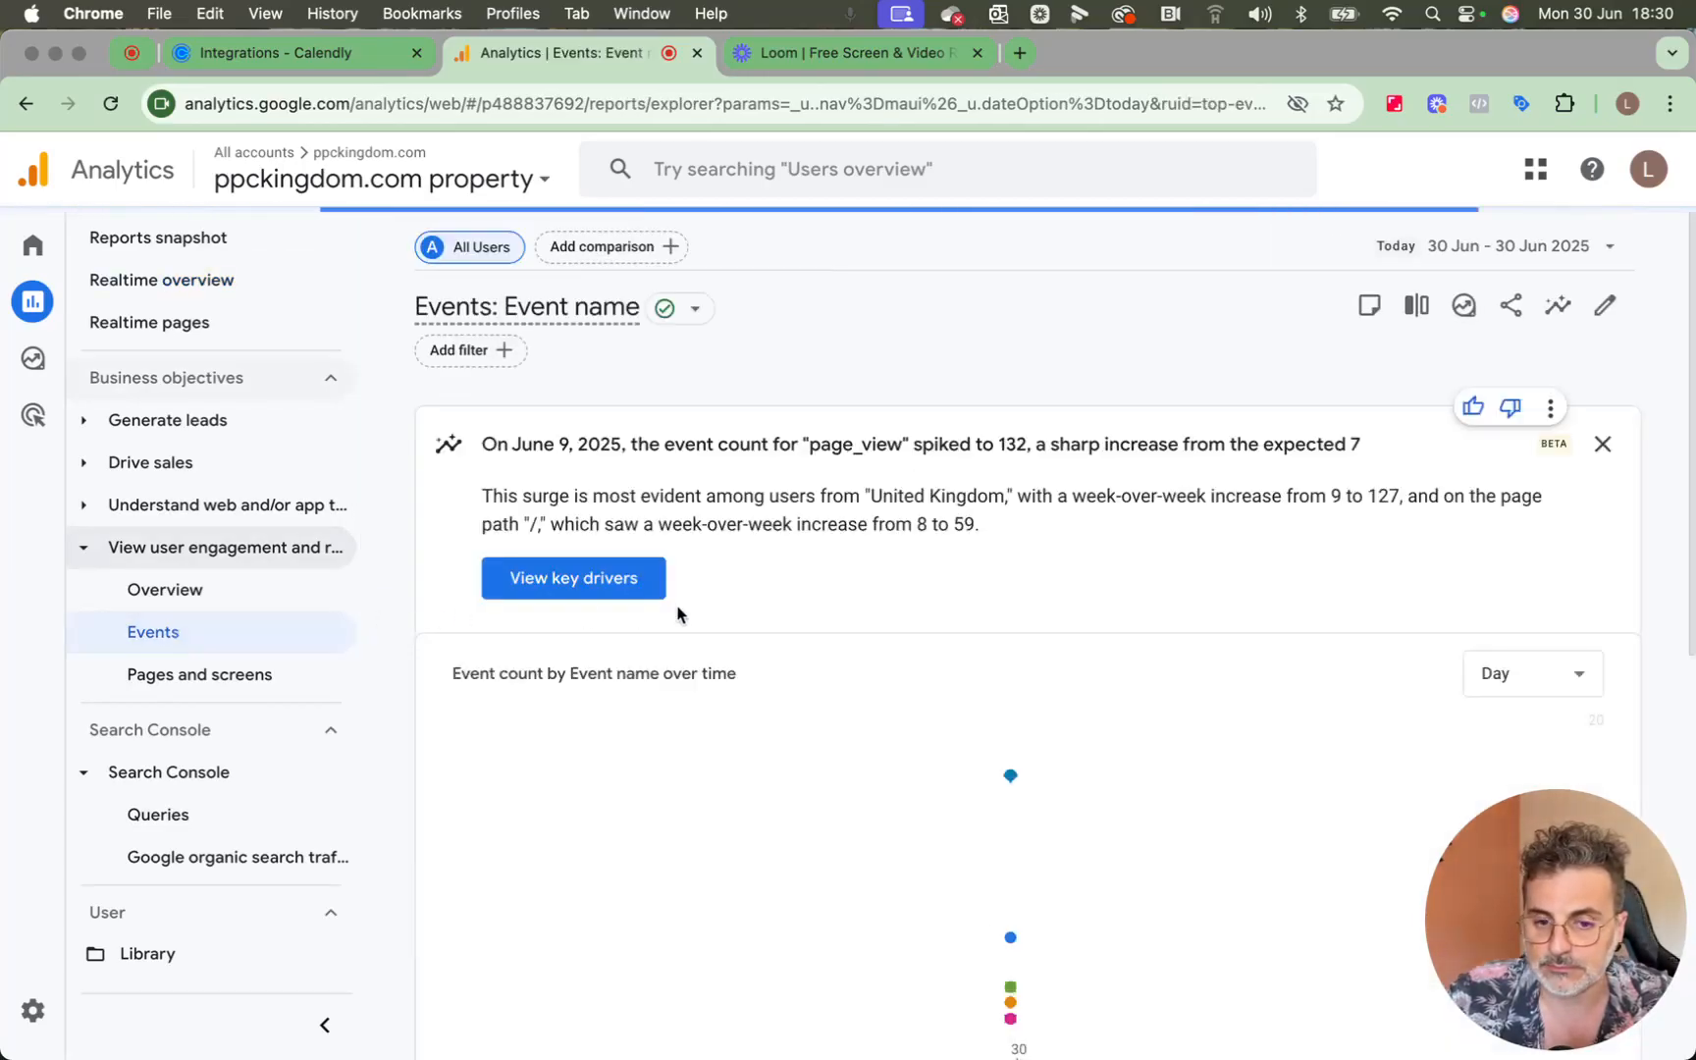
pyautogui.scroll(-5, 673, 614)
pyautogui.scroll(5, 677, 612)
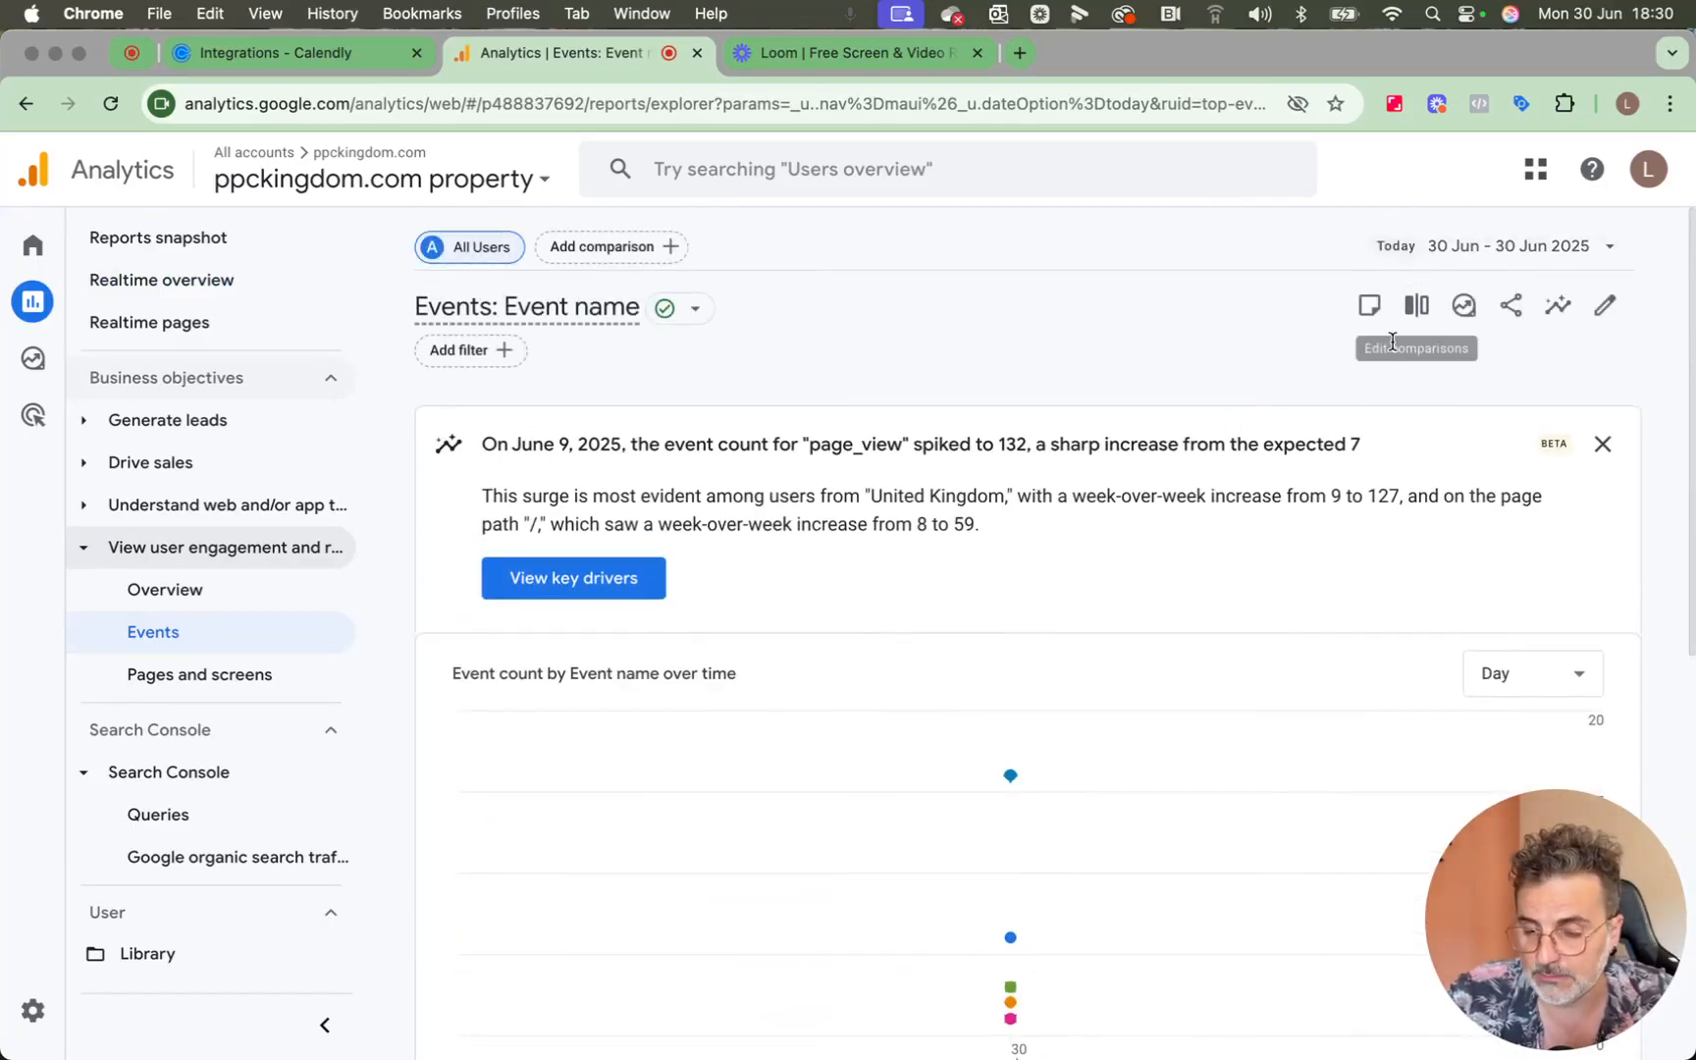
pyautogui.scroll(-7, 1214, 520)
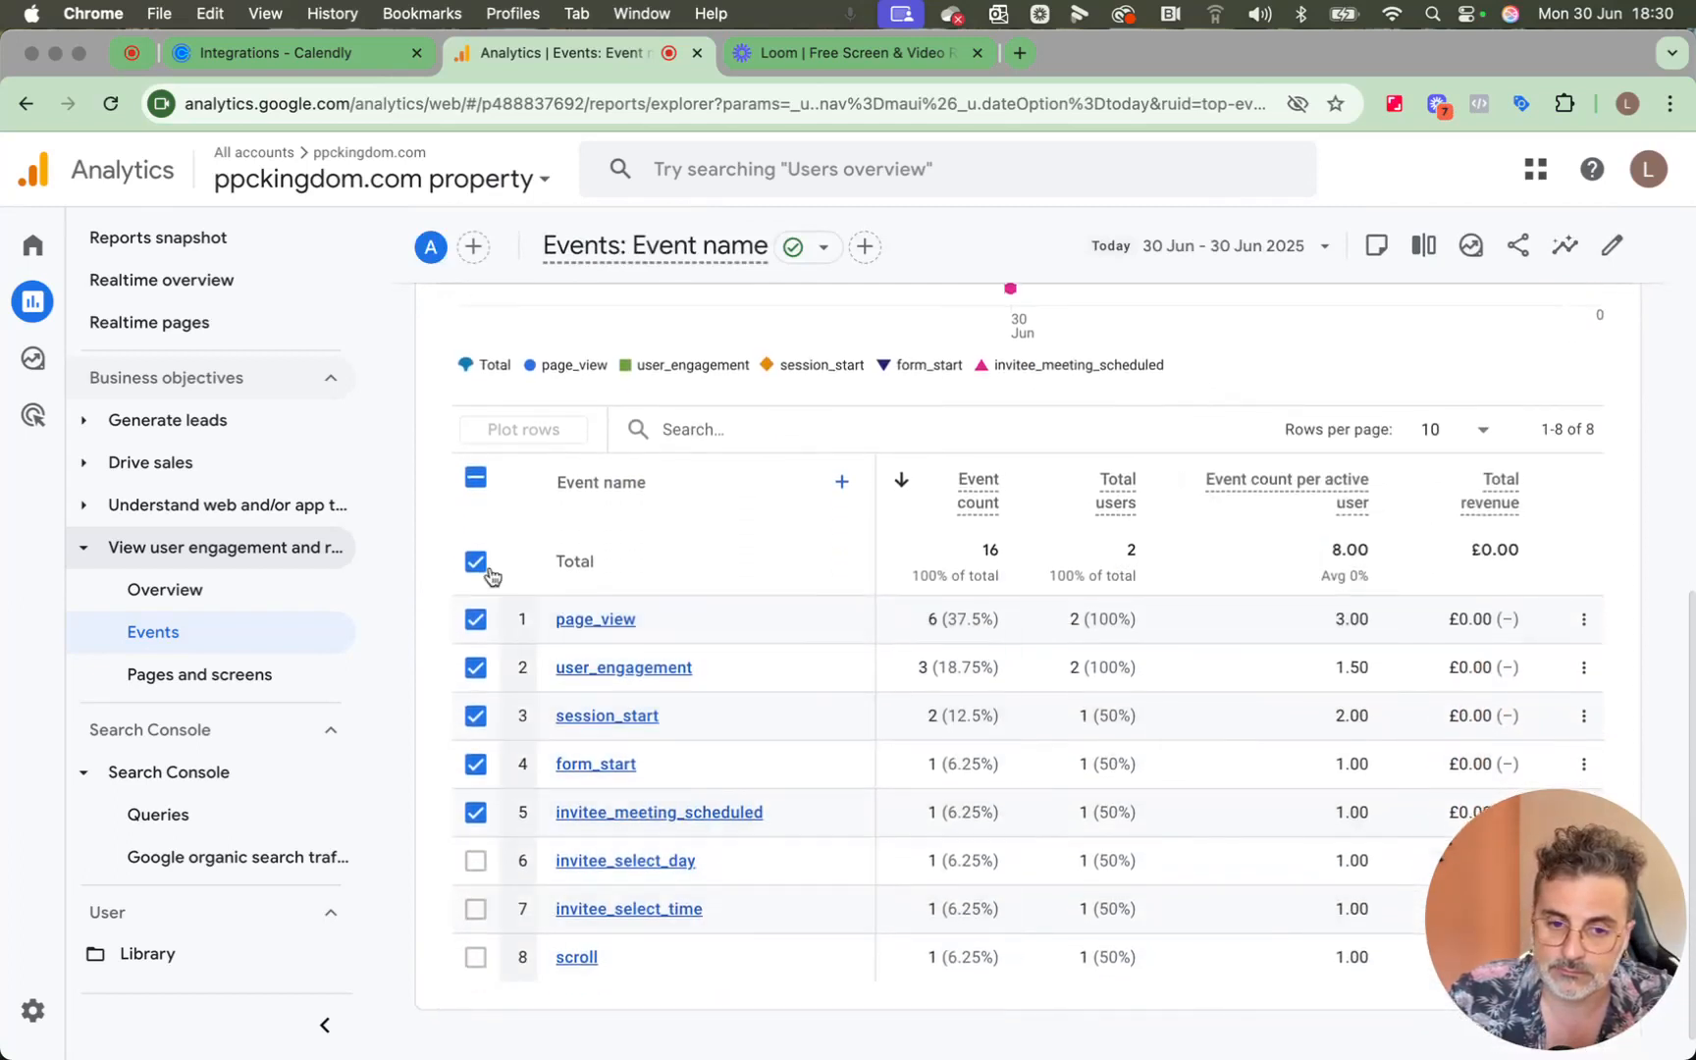
# Clear the default row selection in the events table and select only invitee_meeting_scheduled, invitee_select_day and invitee_select_time.
pyautogui.click(469, 493)
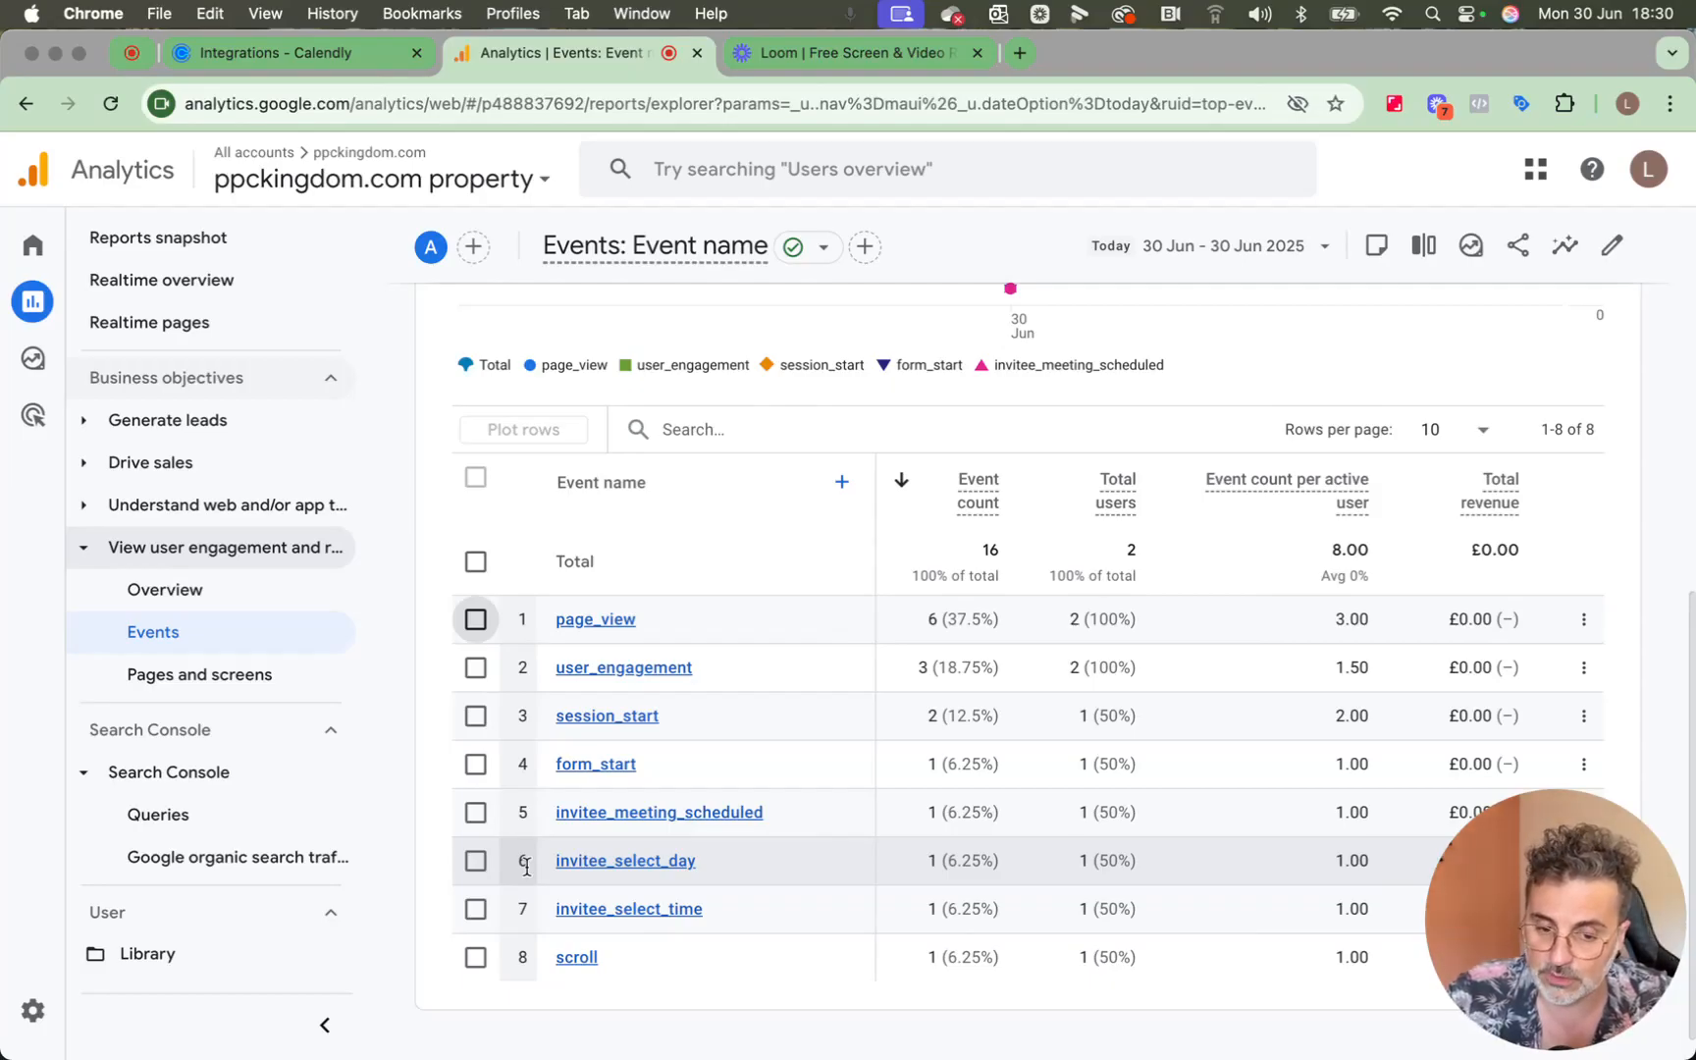
pyautogui.click(479, 817)
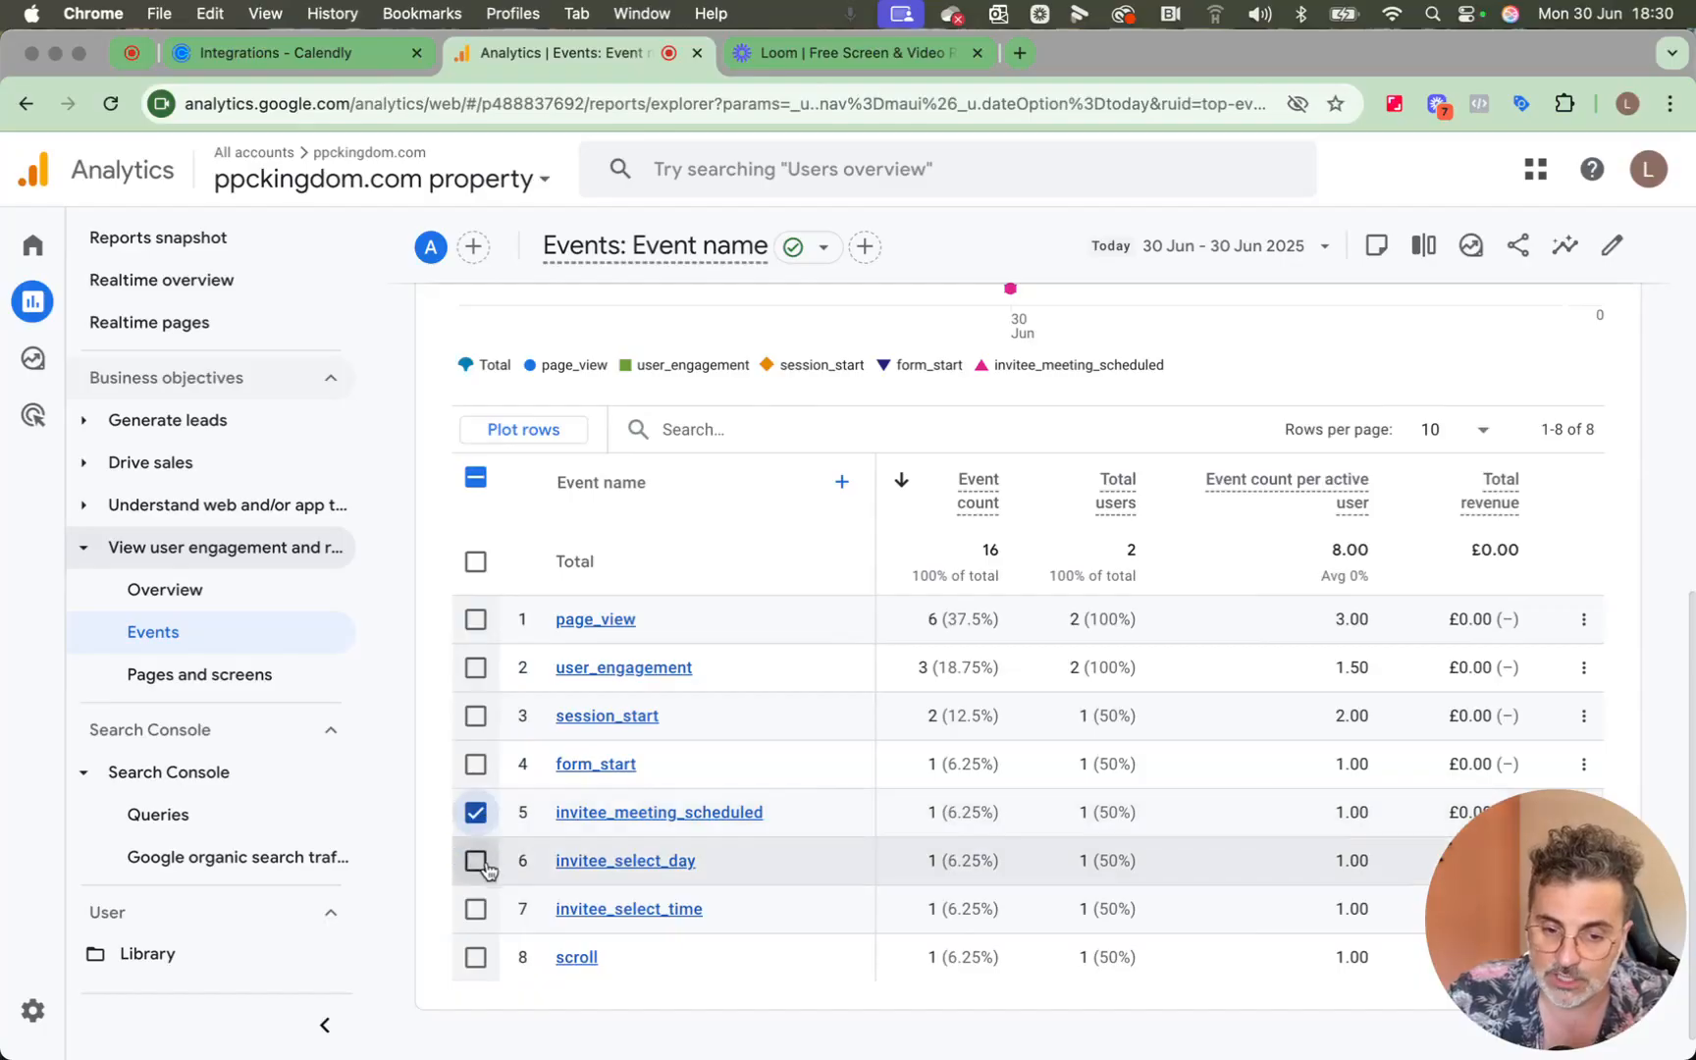
pyautogui.click(481, 862)
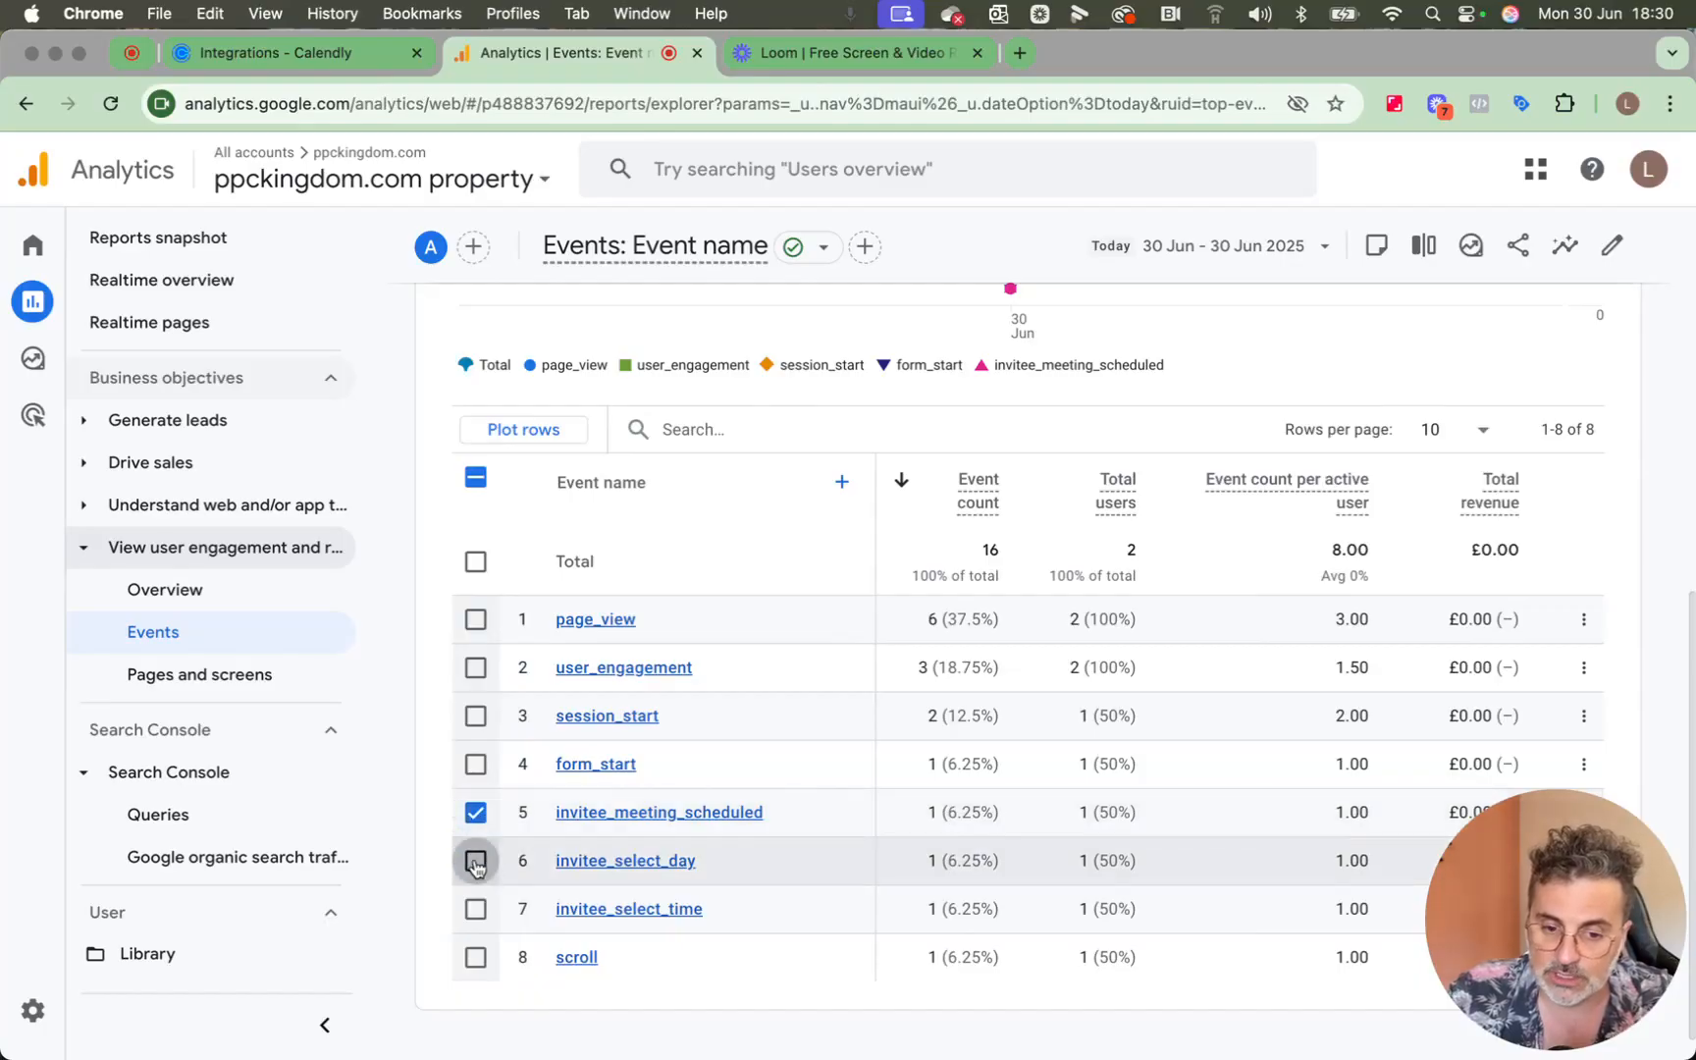
pyautogui.click(477, 912)
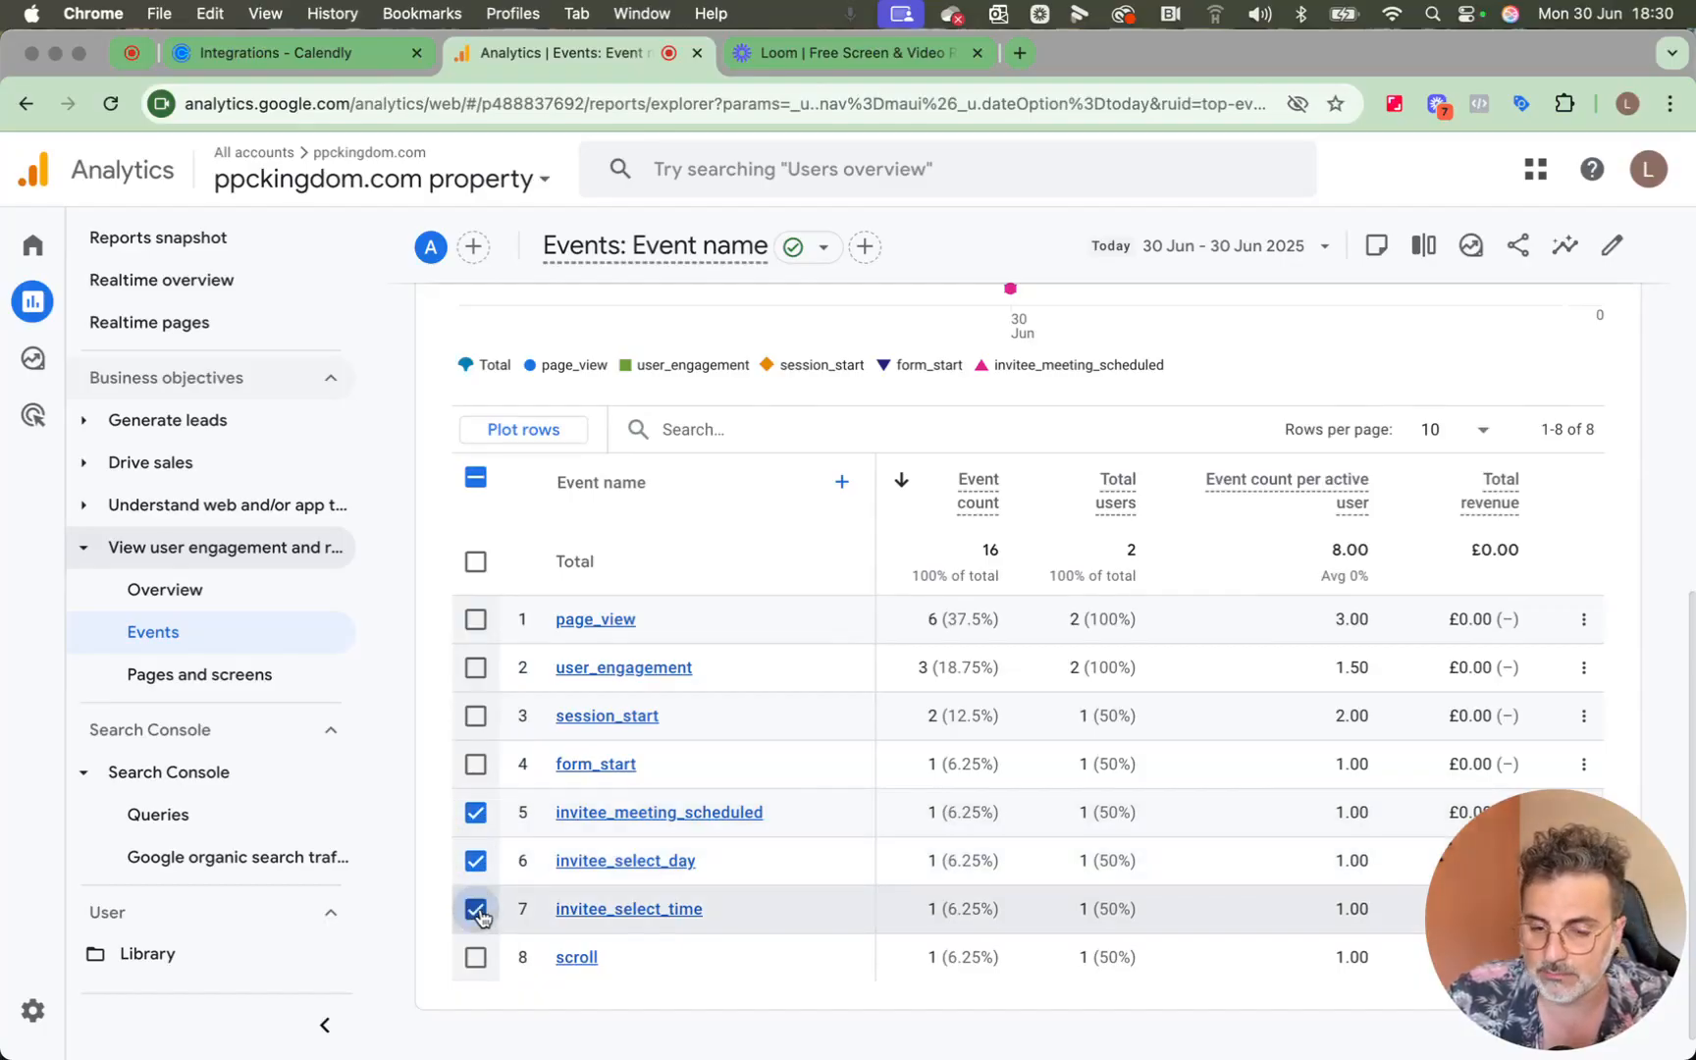